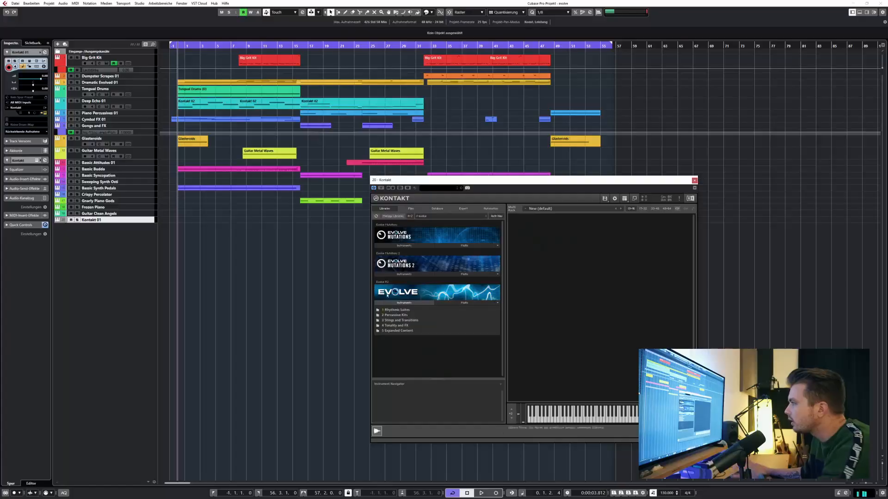
Load the Brown Air Kit instrument from the Drum Like Kits folder of Evolve R2's Percussive Kits.
double_click(400, 322)
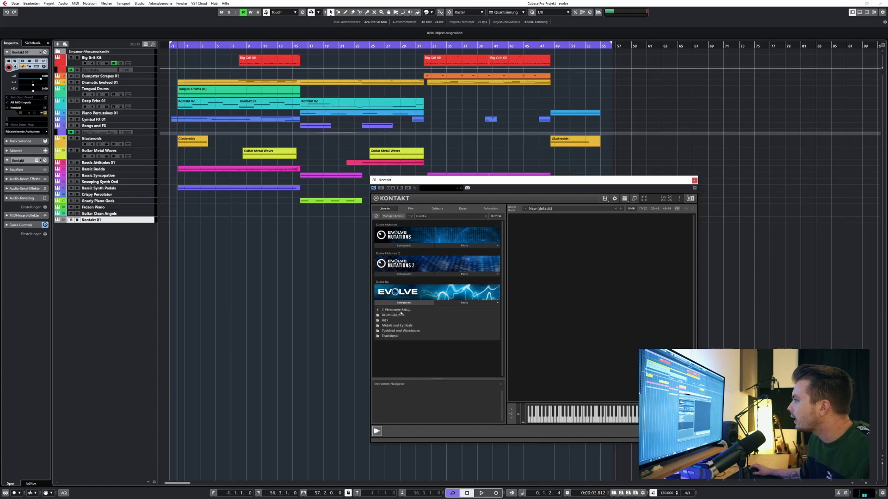
click(399, 316)
double_click(394, 347)
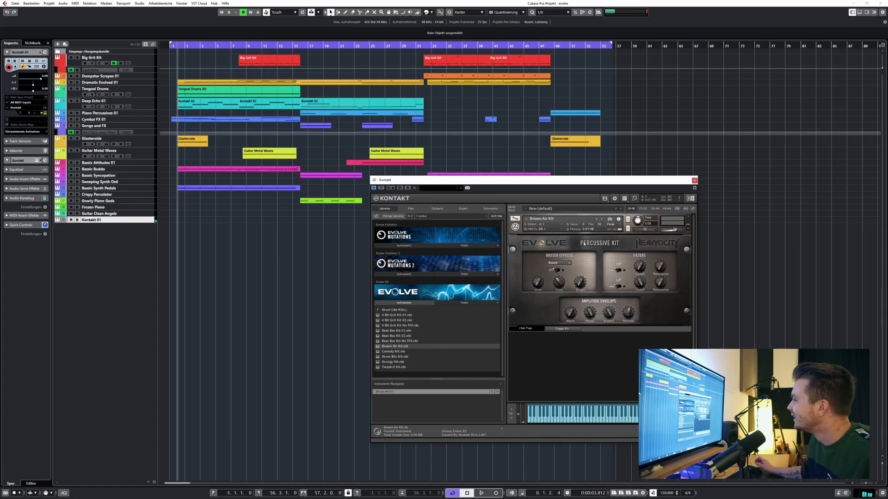
click(392, 310)
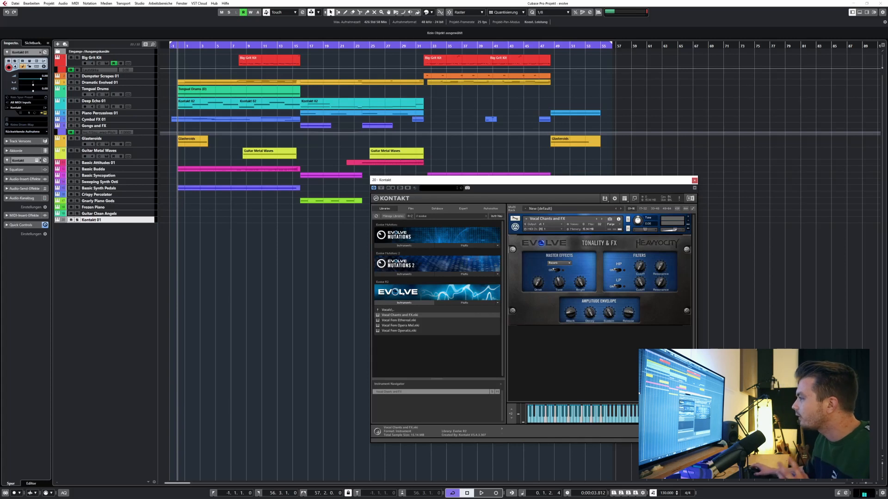
Leave the Vocals folder, close the Kontakt instrument window, and remove the Kontakt 01 track from the project.
click(389, 310)
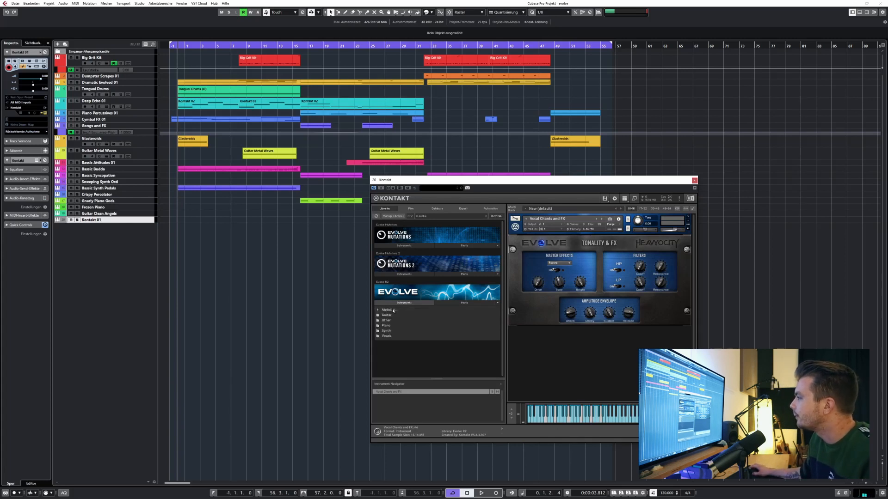
click(393, 311)
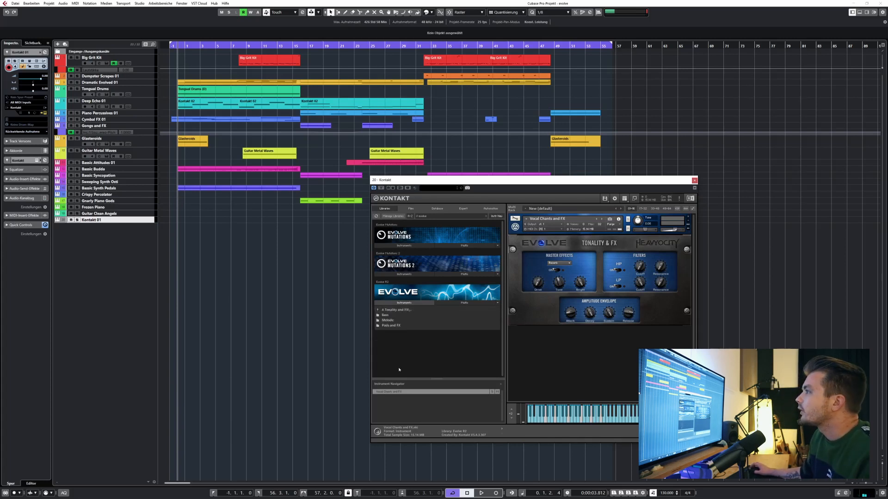
click(695, 181)
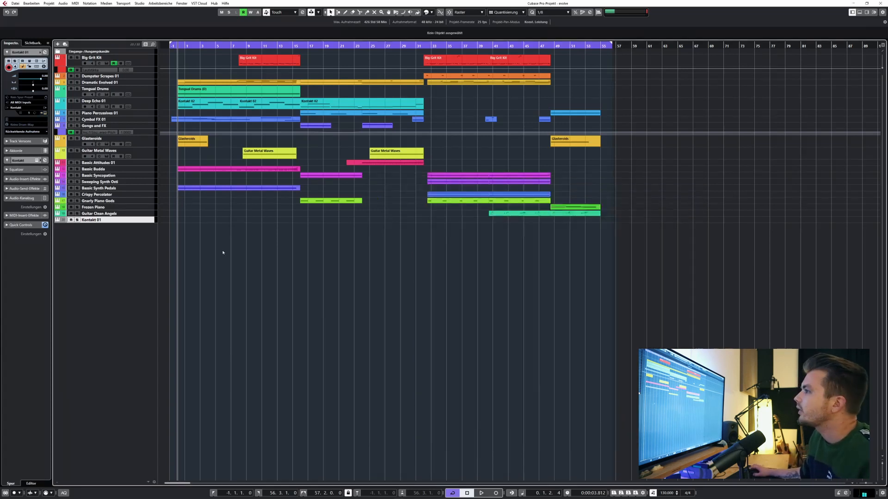
right_click(110, 223)
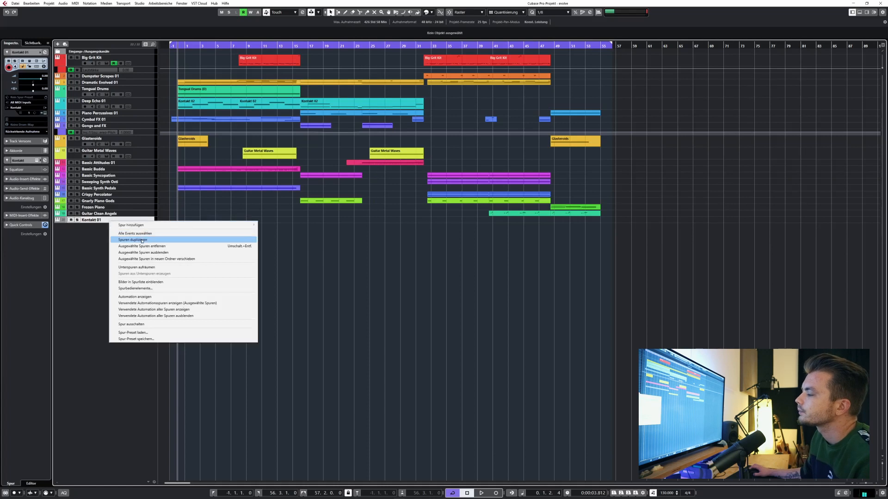
click(180, 246)
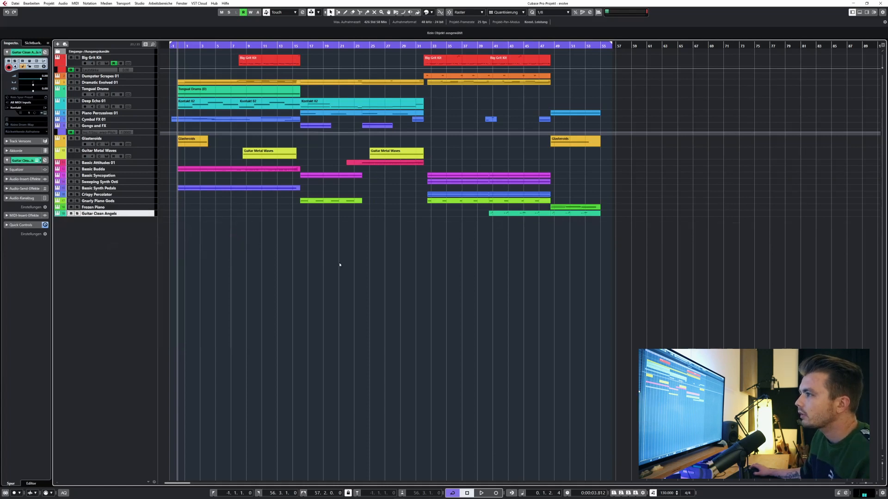
Select the Big Grit Kit track, locate the section starts at bars 16 and 32, and start playback.
click(143, 64)
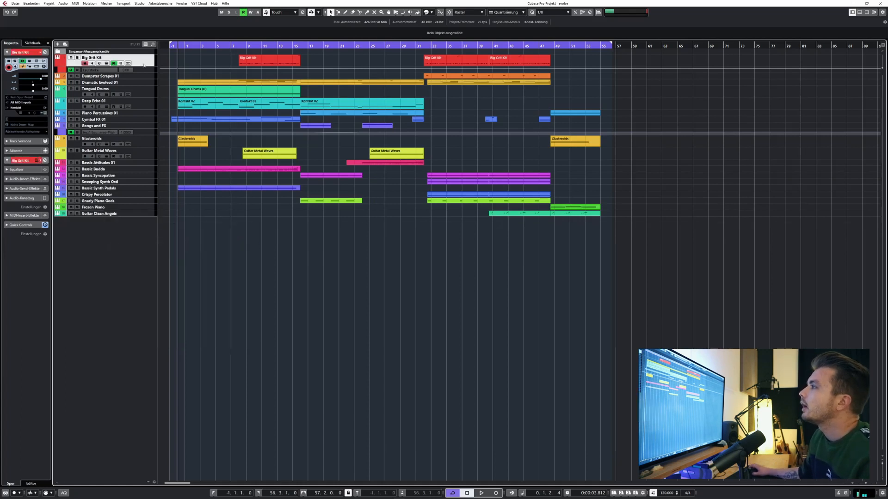
click(299, 47)
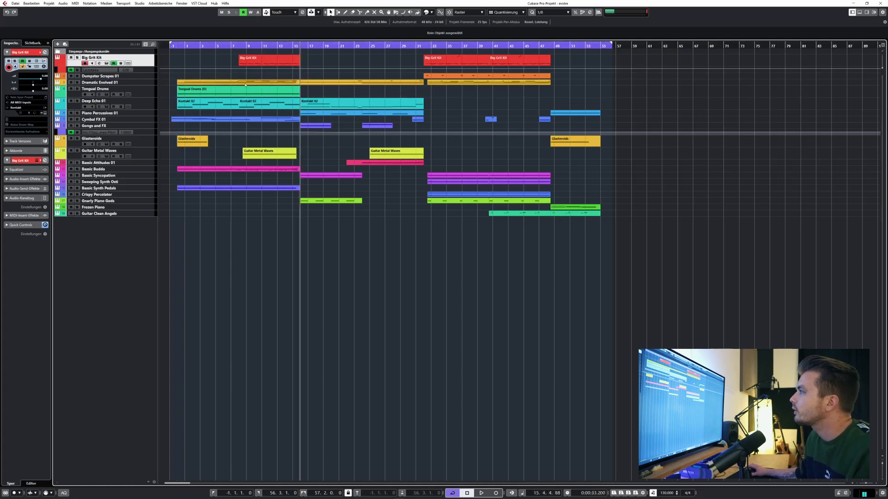
click(424, 47)
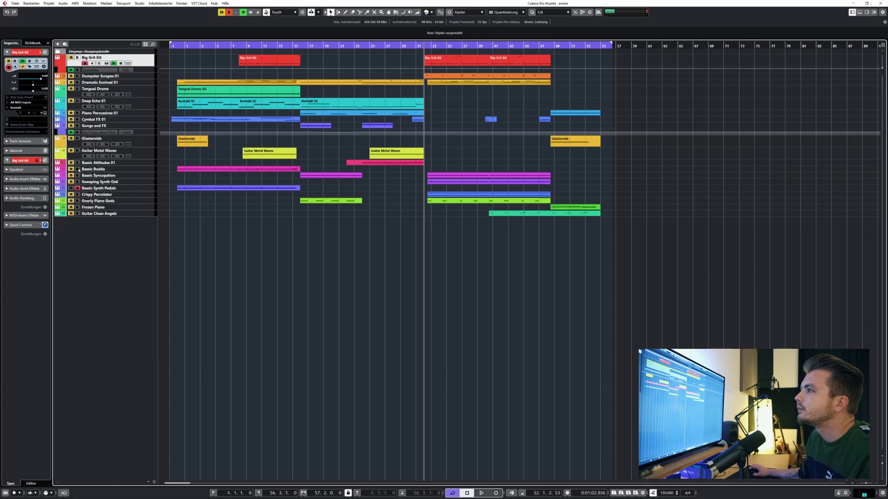
click(177, 242)
key(space)
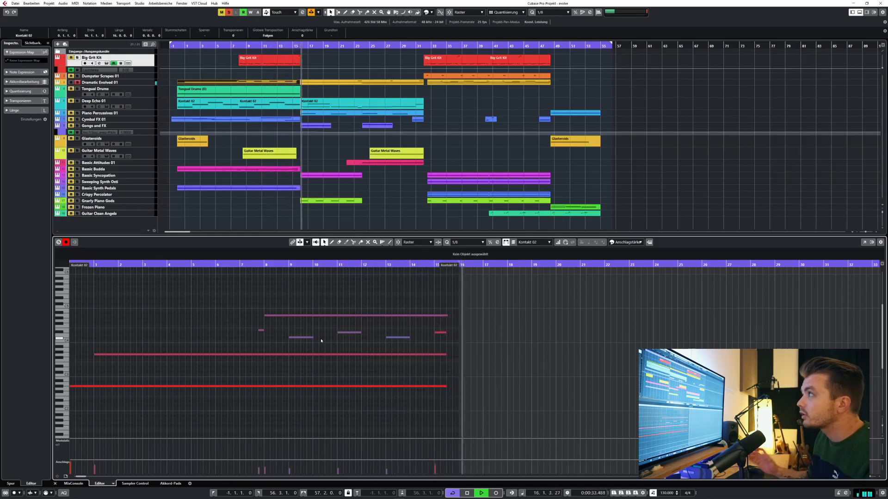
Audition Dramatic Evolved 01, Basic Budda and Basic Synth Pedals together in solo, and stop playback.
key(space)
click(274, 220)
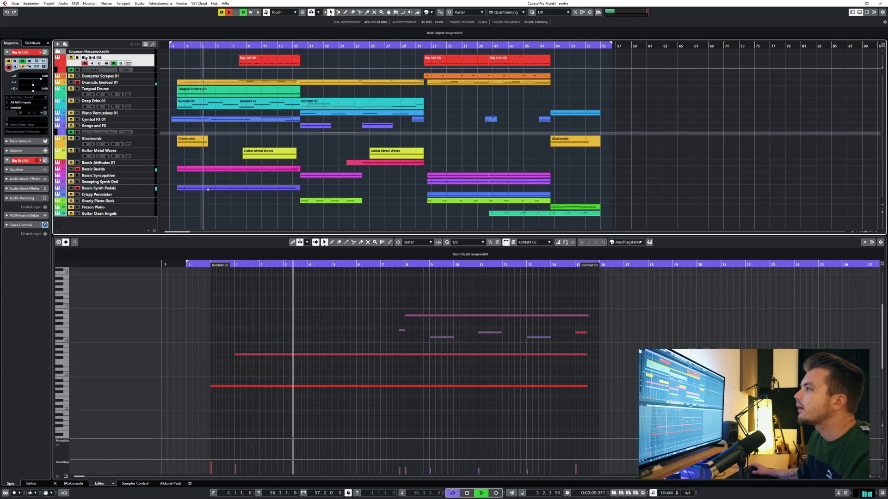
key(space)
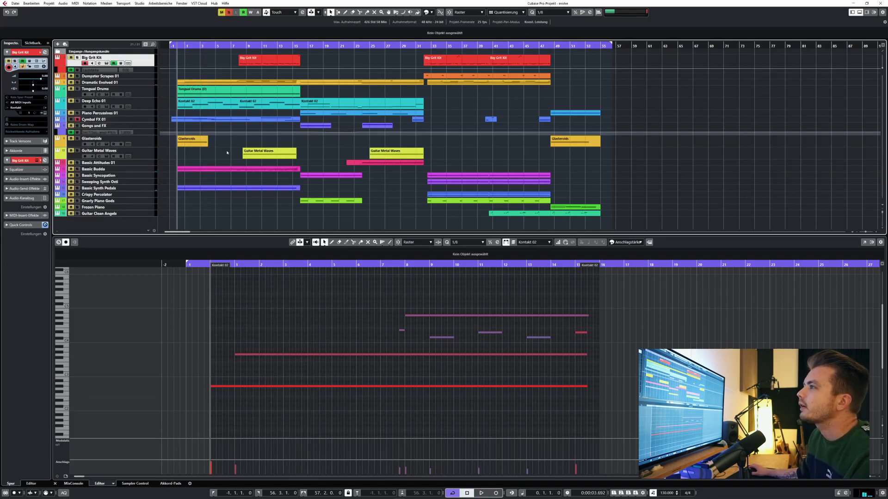
Play Cymbal FX 01 in solo from the beginning, adding Deep Echo 01 and Tongual Drums to the soloed tracks.
key(space)
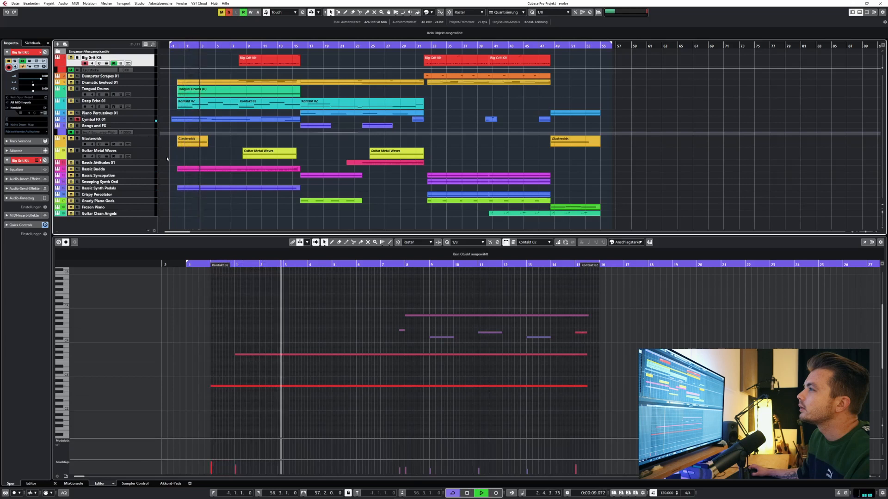
click(77, 101)
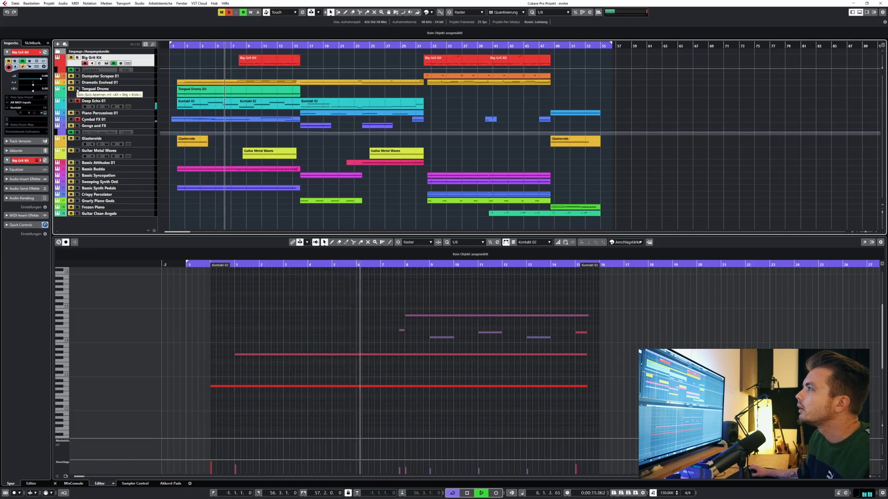
click(77, 90)
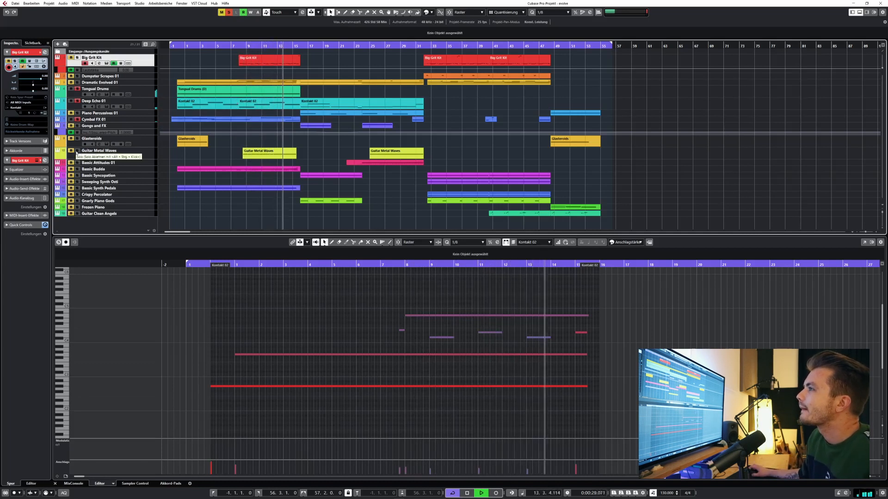
Restart playback from the beginning and solo Glasteroids, followed by Guitar Metal Waves.
click(173, 47)
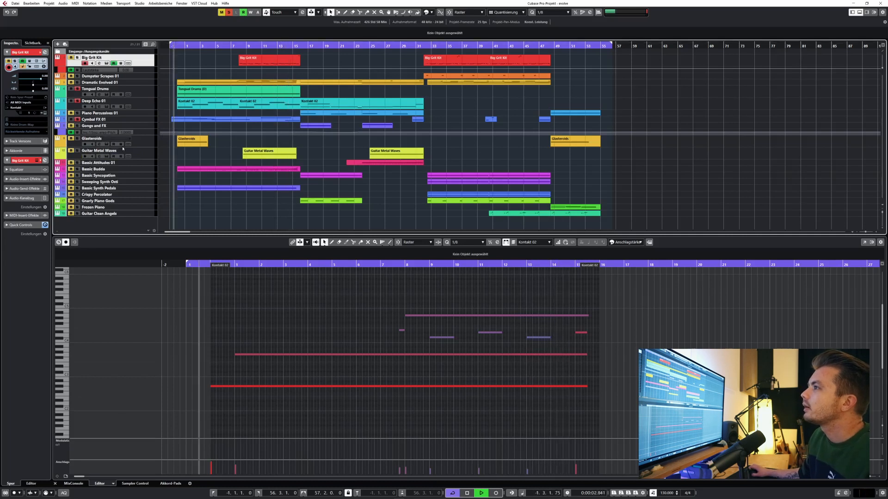
click(77, 138)
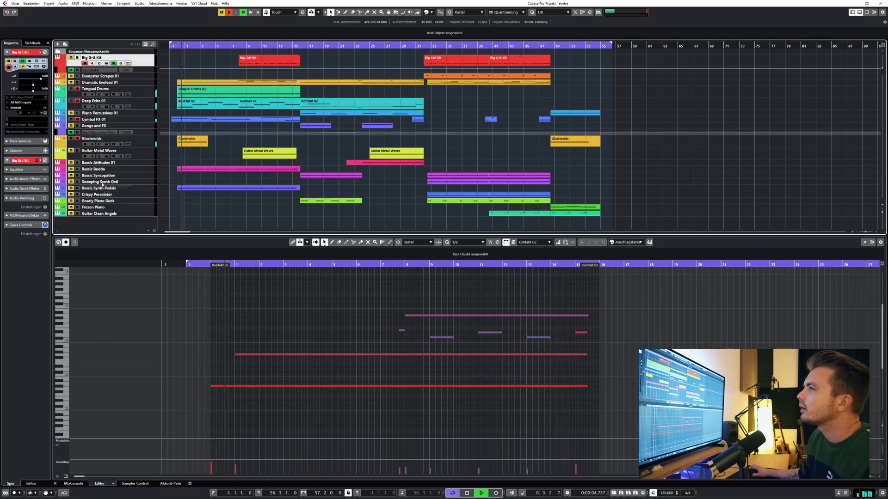
click(77, 138)
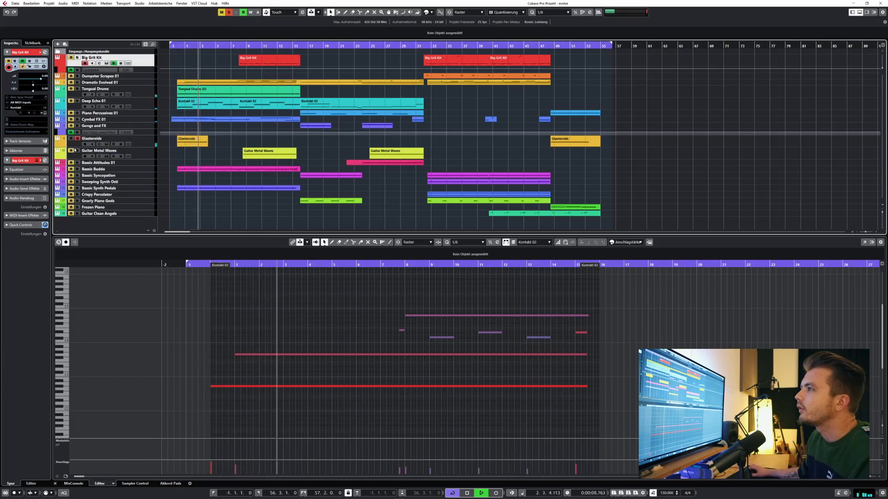
click(77, 151)
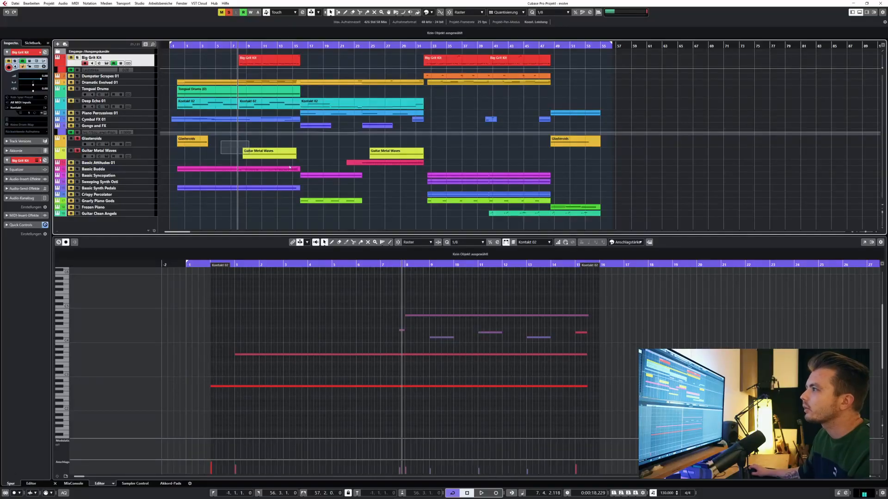
Show the first Guitar Metal Waves part in the note editor and place the playhead at bar 8.
drag(289, 168, 320, 157)
key(l)
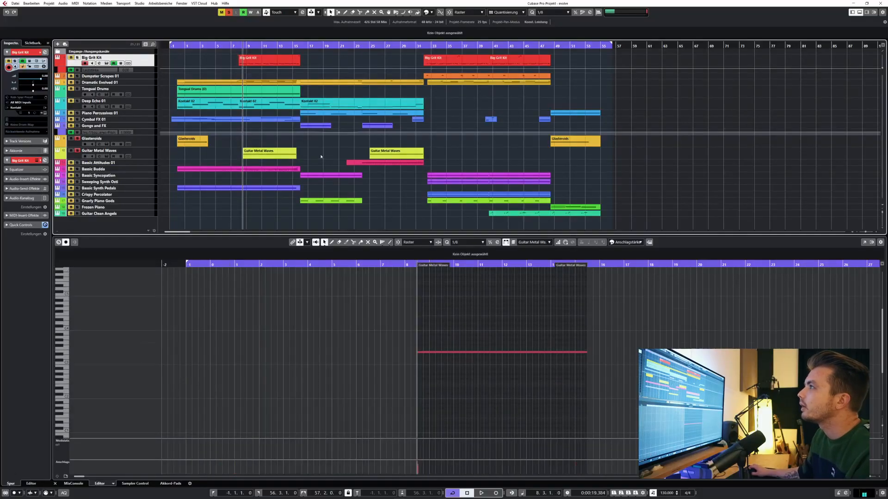
click(240, 46)
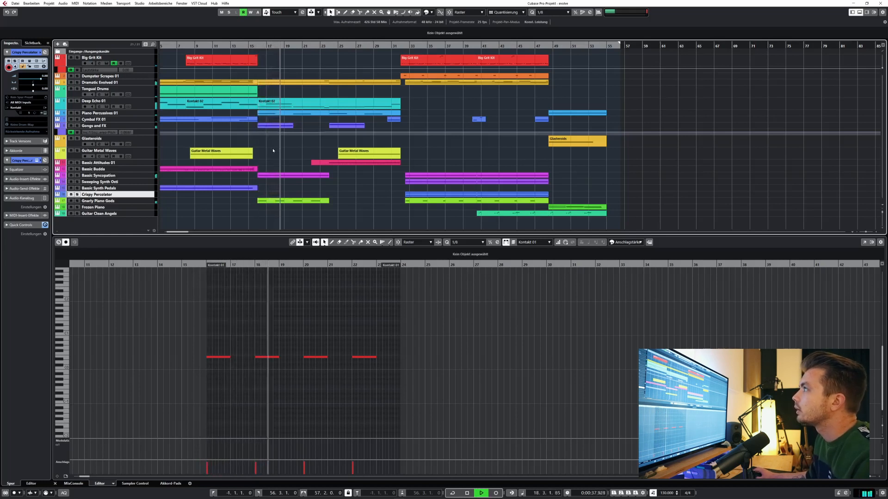
Stop playback and show the notes of the Dramatic Evolved 01 part that starts at bar 16.
key(space)
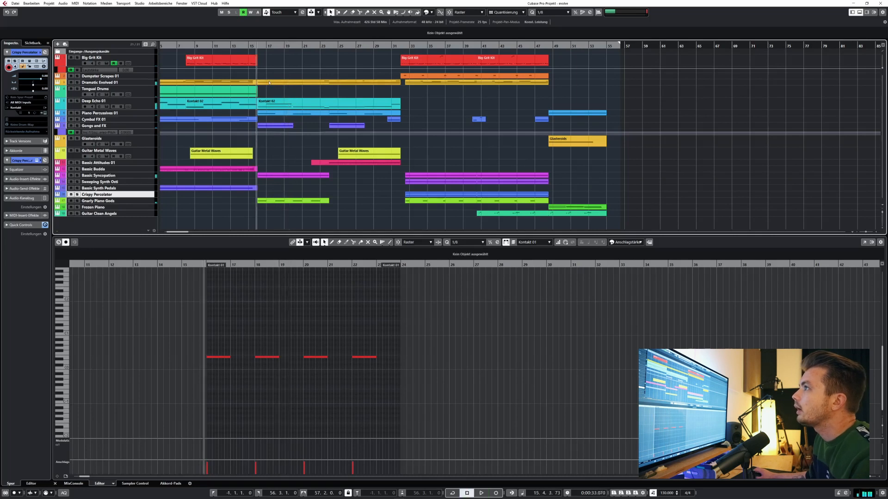
click(278, 82)
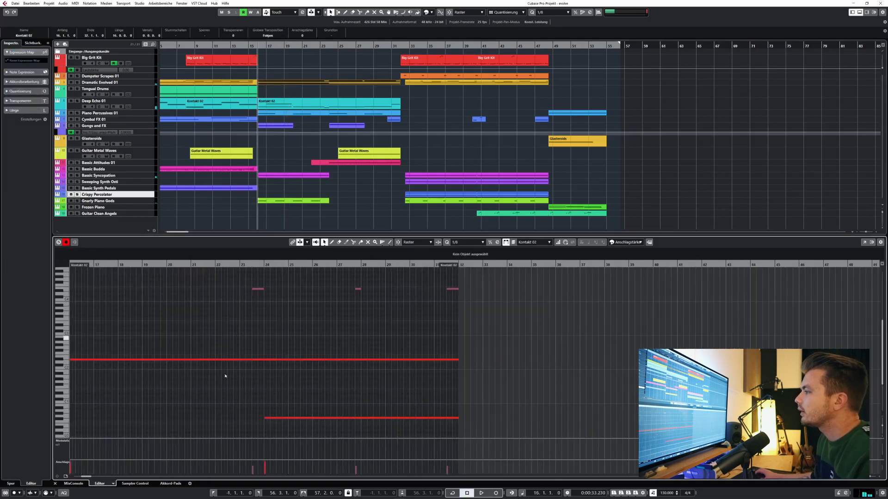
drag(108, 265, 70, 265)
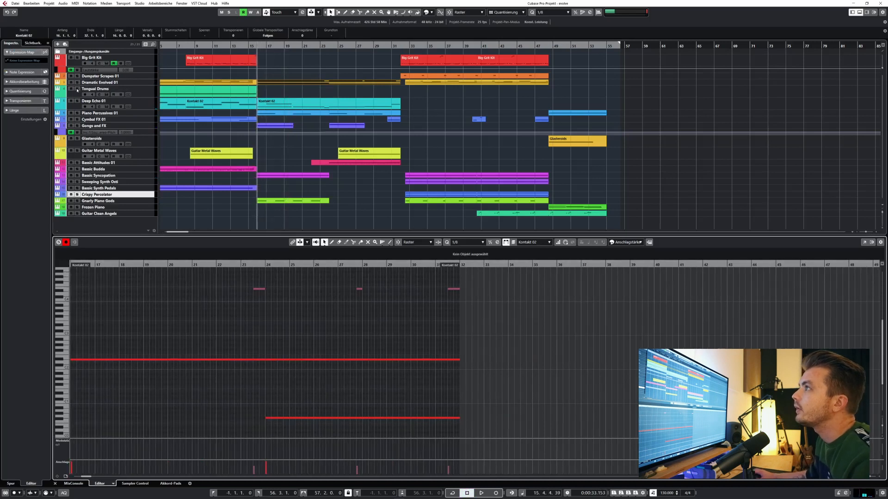
Select the Dramatic Evolved 01 track, open its Kontakt instrument, and start playback from bar 16.
click(63, 82)
click(45, 113)
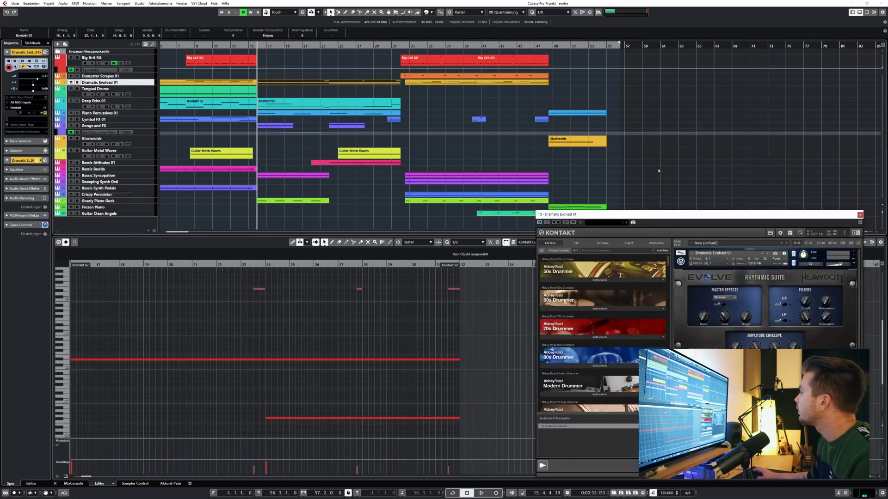
key(space)
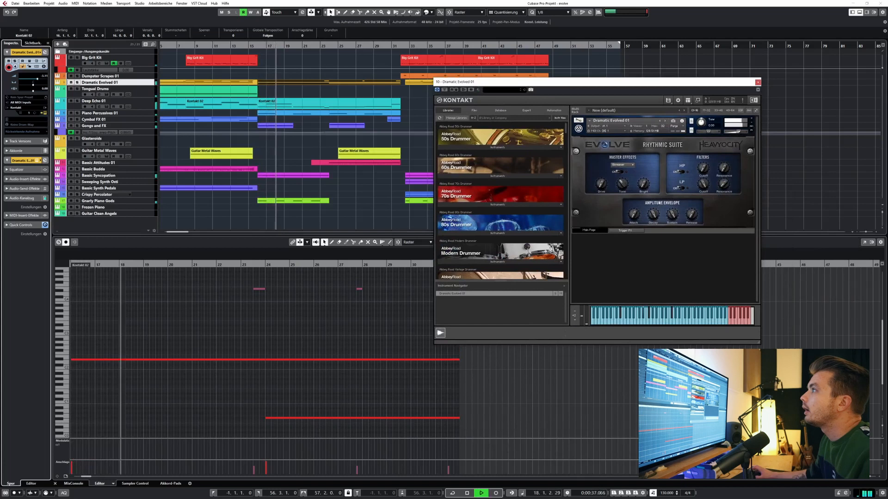
Audition Deep Echo 01 and Piano Percussives 01 in solo, replaying the section from bar 16.
click(77, 100)
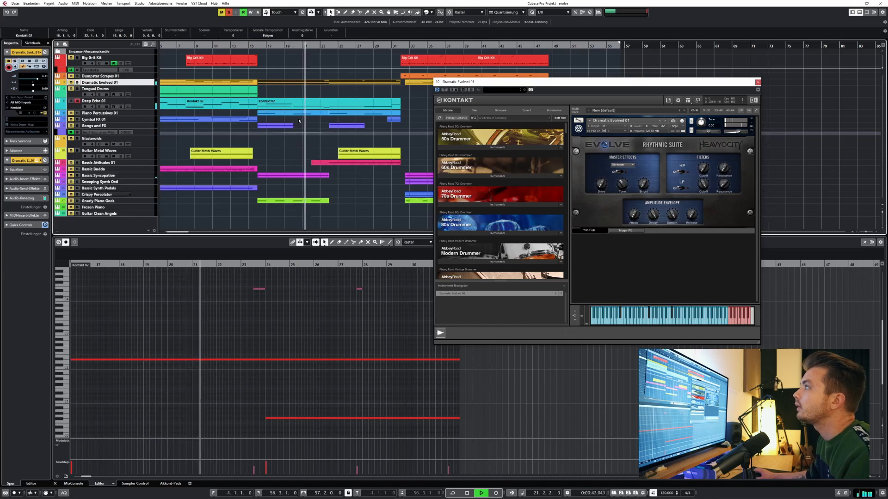
click(257, 44)
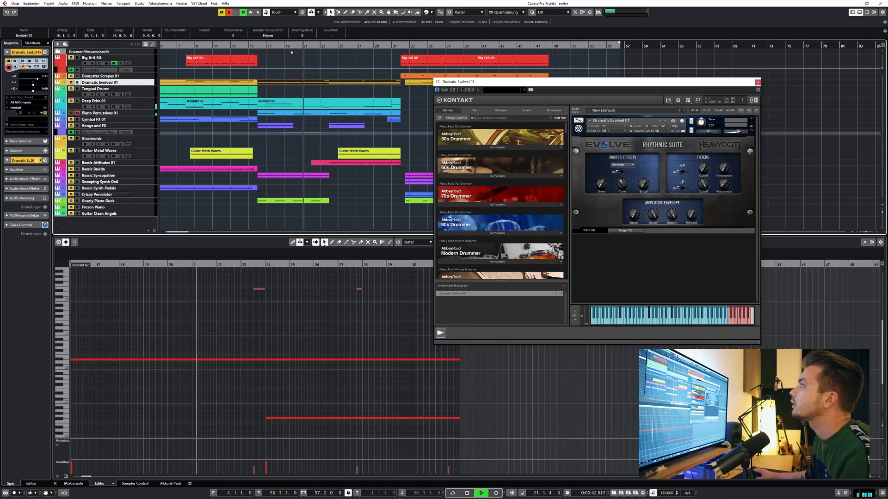
click(255, 47)
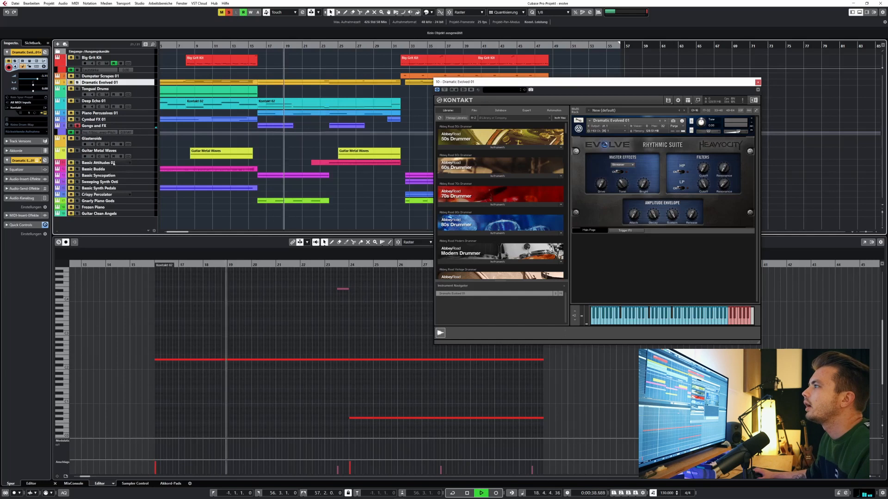
Audition Gnarly Piano Gods in solo instead of Gongs and FX, and replay all tracks from about bar 15.
click(78, 126)
key(space)
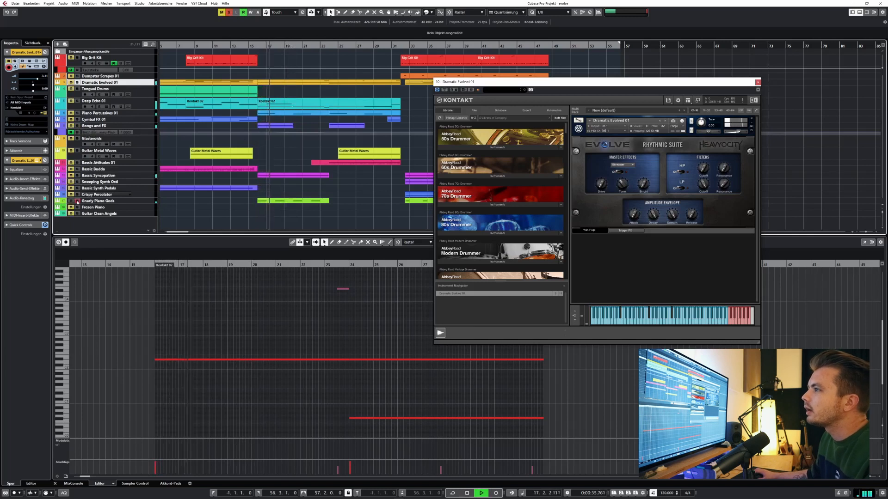
click(78, 200)
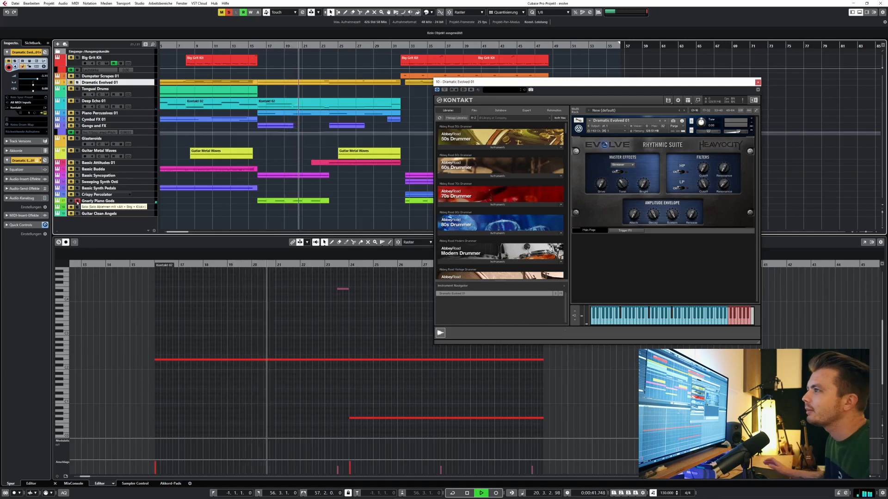
click(77, 201)
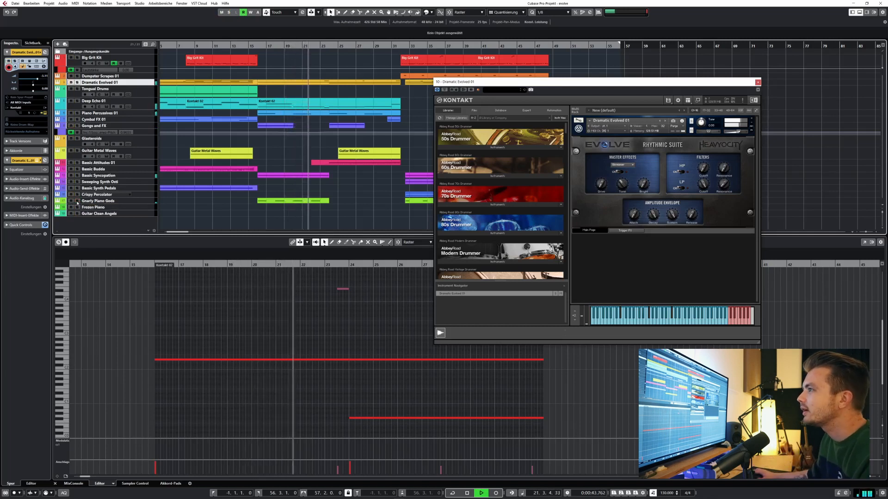
click(251, 45)
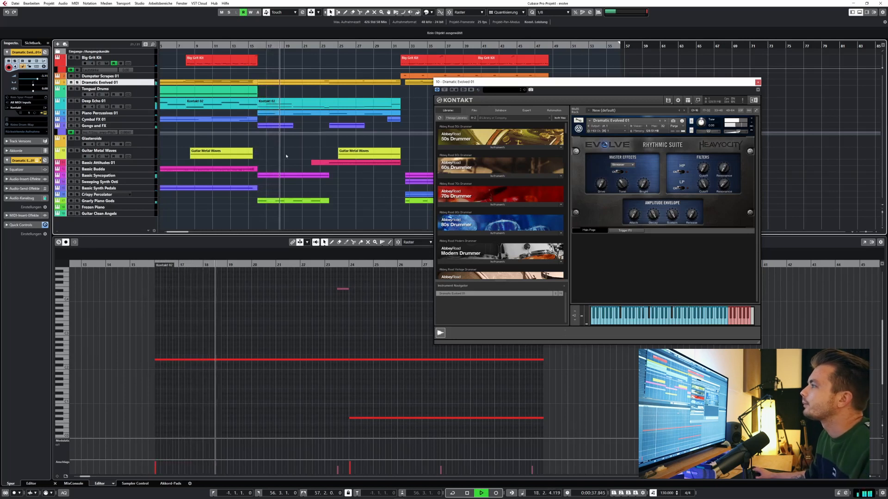
Audition Bassic Syncopation in solo and replay all tracks from about bar 23.
click(78, 176)
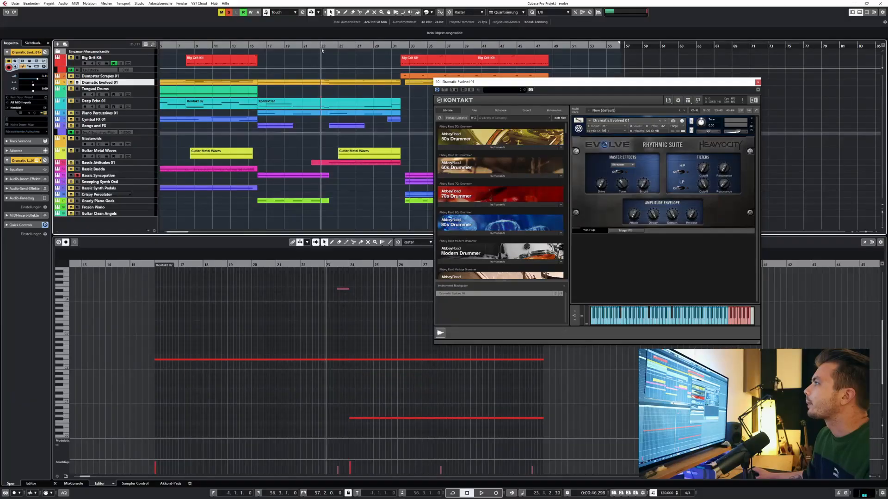
key(space)
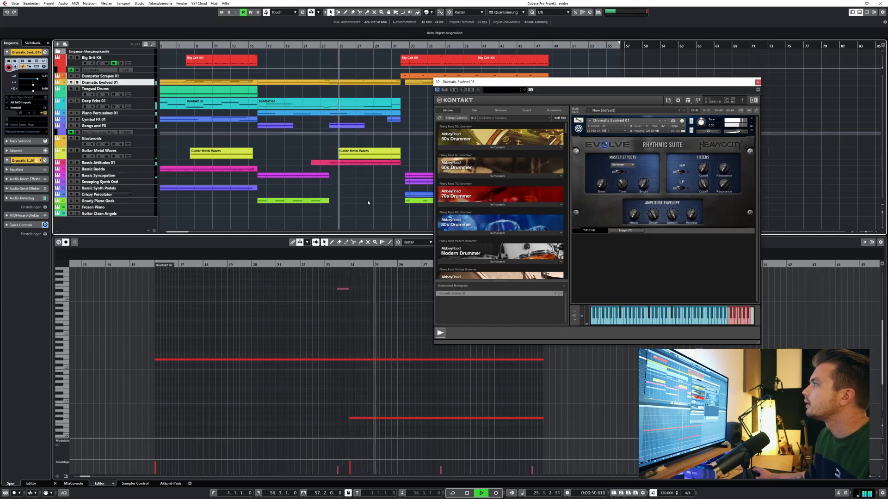
click(327, 46)
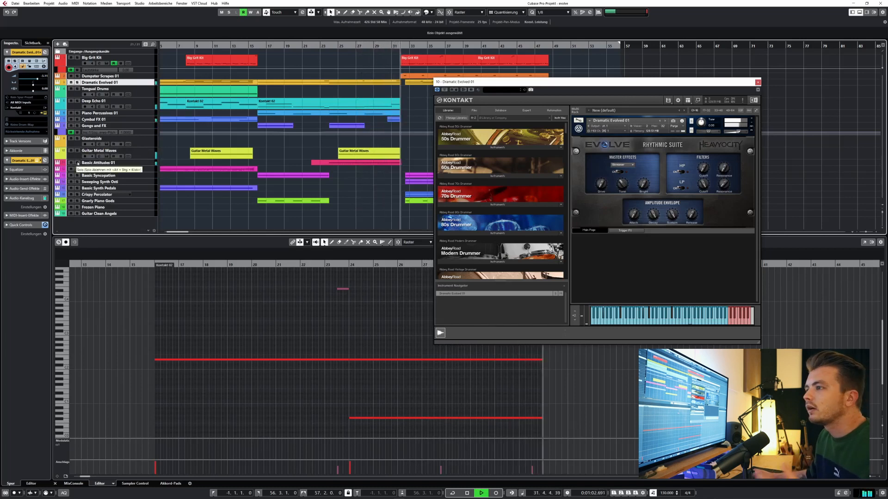
key(space)
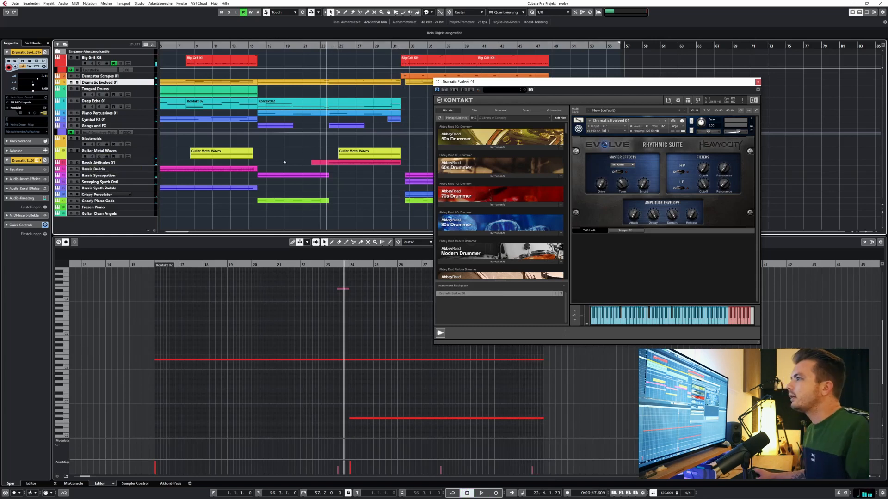
Audition Guitar Metal Waves in solo while viewing the notes of the Bassic Attitudes 01 part and the second Guitar Metal Waves part.
click(326, 163)
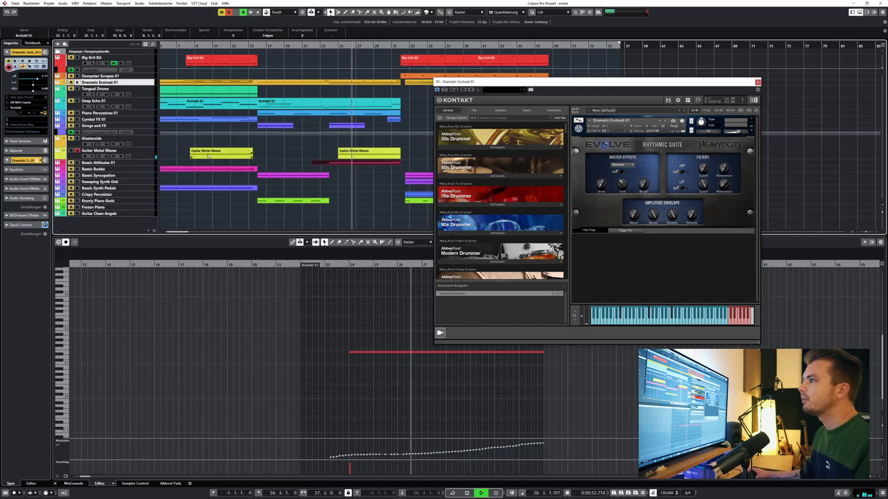
click(373, 185)
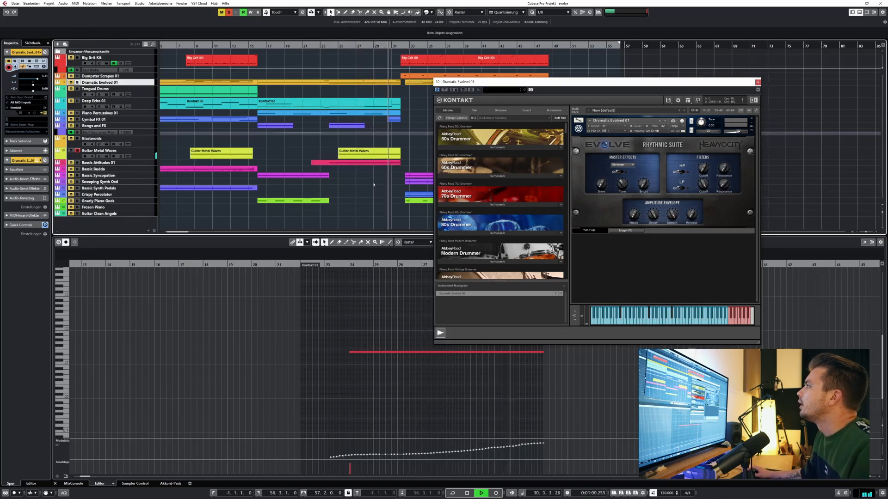
click(364, 155)
click(352, 215)
key(space)
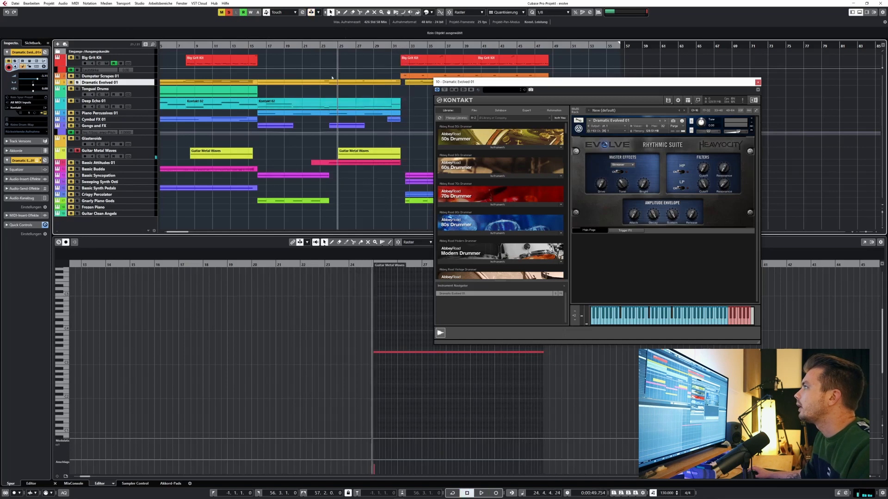
Audition Dramatic Evolved 01, Guitar Metal Waves and Bassic Attitudes 01 together from about bar 23, viewing the Dramatic Evolved 01 notes.
click(321, 54)
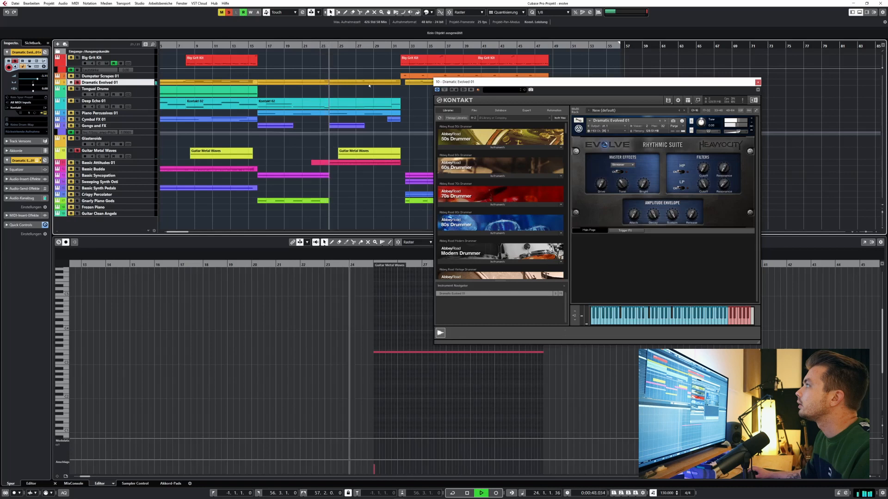
click(374, 98)
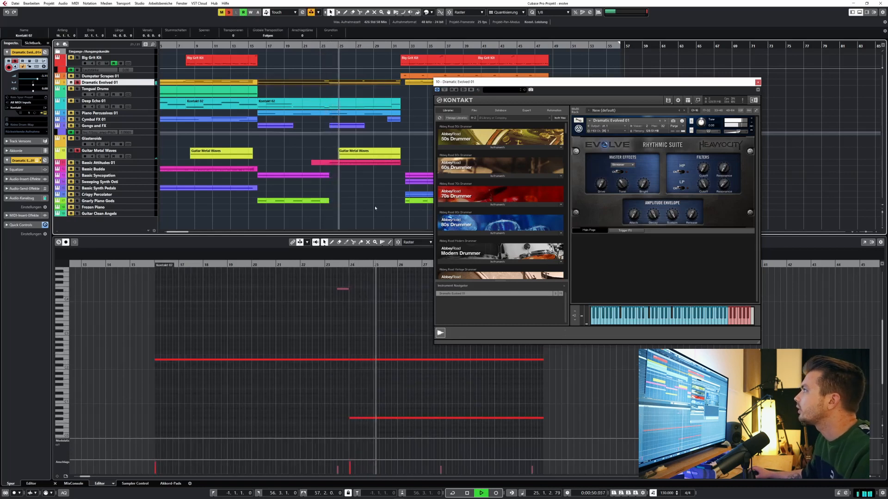
click(381, 125)
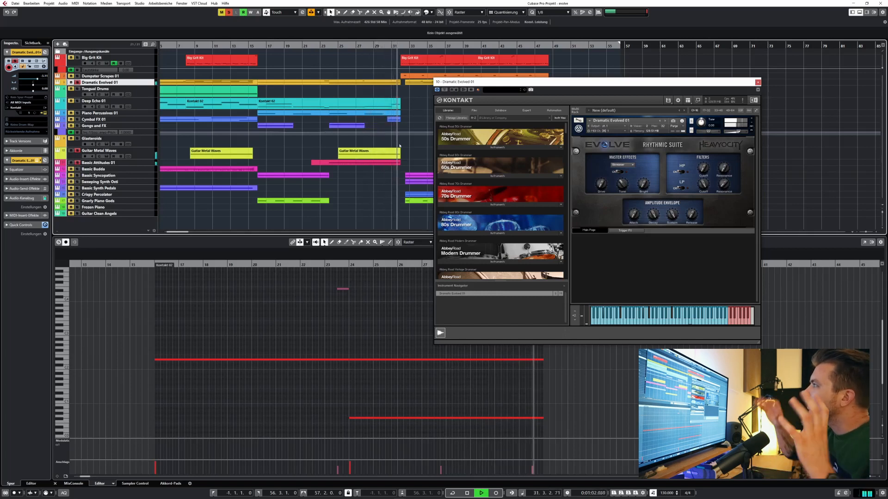
key(space)
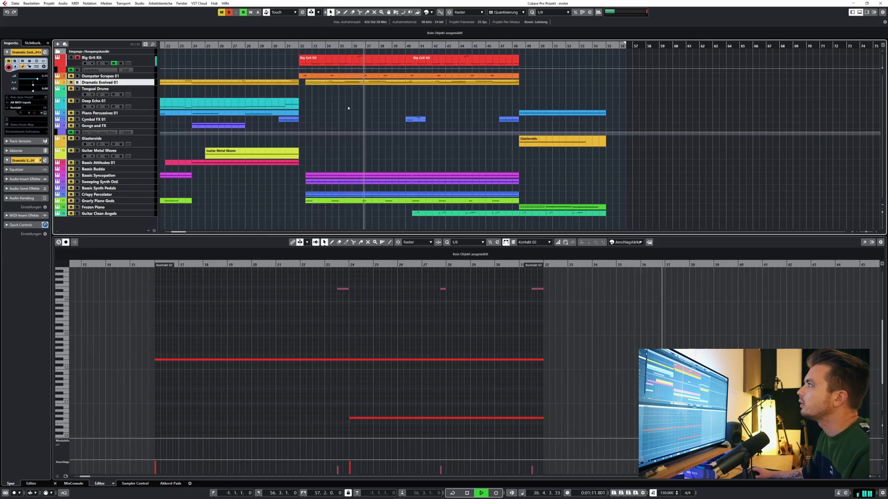
Audition Big Grit Kit in solo and show the notes of its part that starts at bar 32.
click(335, 64)
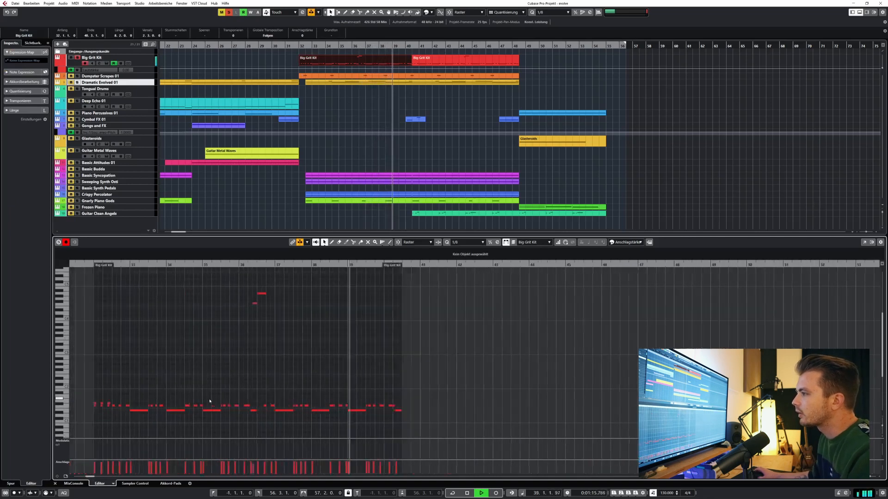
click(283, 86)
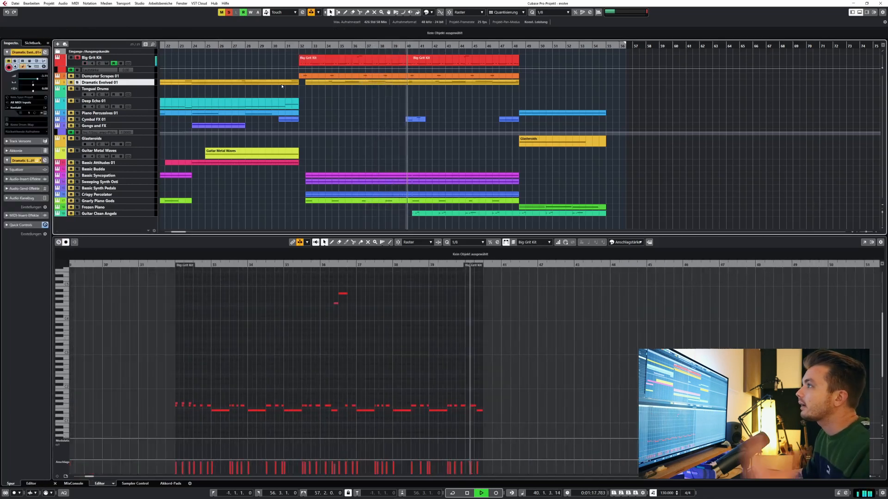
key(space)
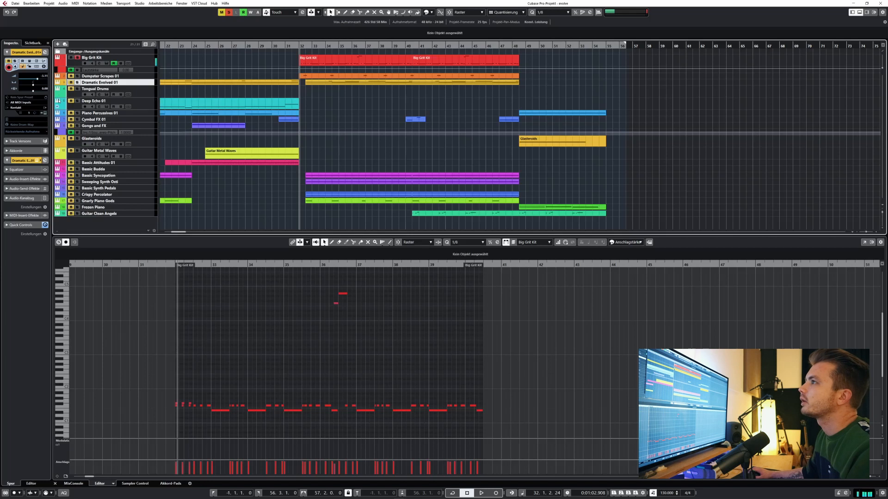
Audition Dramatic Evolved 01 with Big Grit Kit from bar 32 and show the notes of the Dramatic Evolved 01 part.
click(323, 76)
click(323, 83)
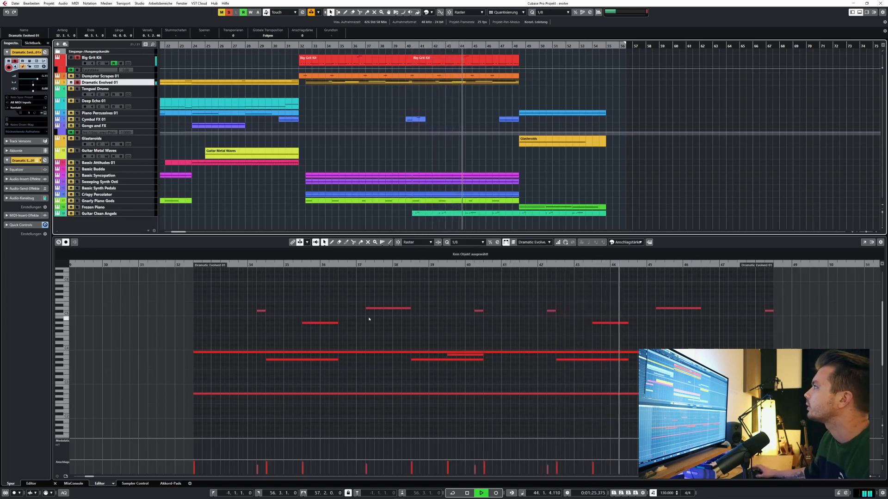
click(380, 79)
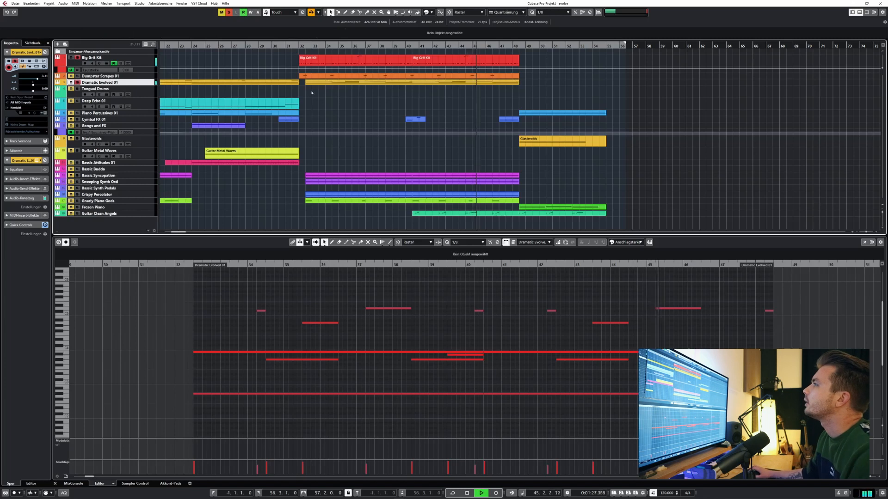
key(space)
Audition Dumpster Scrapes 01 together with Big Grit Kit and Dramatic Evolved 01 from bar 32, and Gnarly Piano Gods in solo.
click(77, 77)
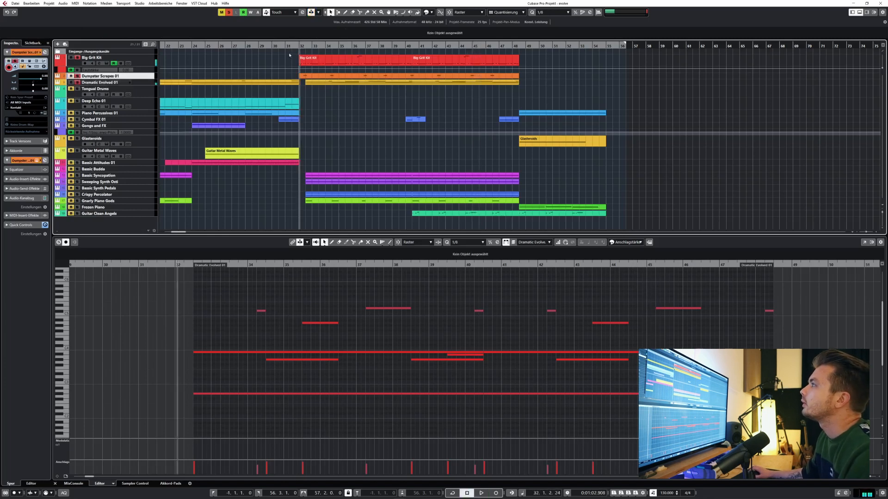
key(space)
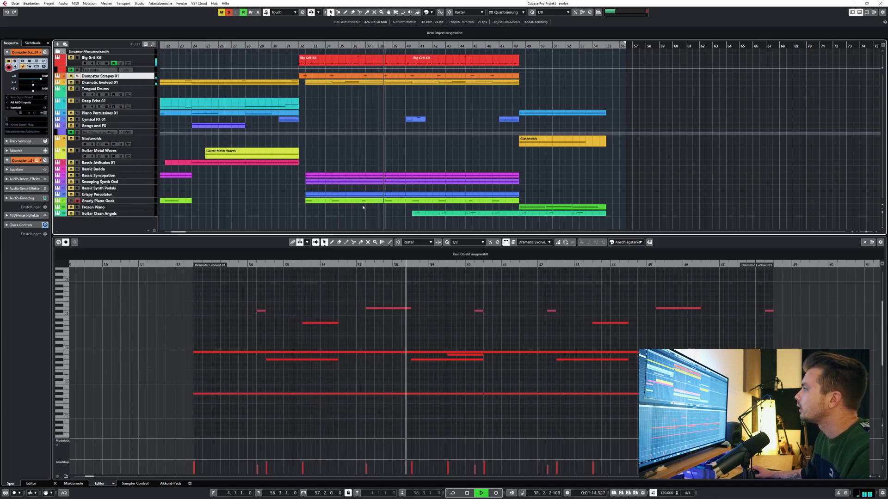
scroll(172, 217, left, 3)
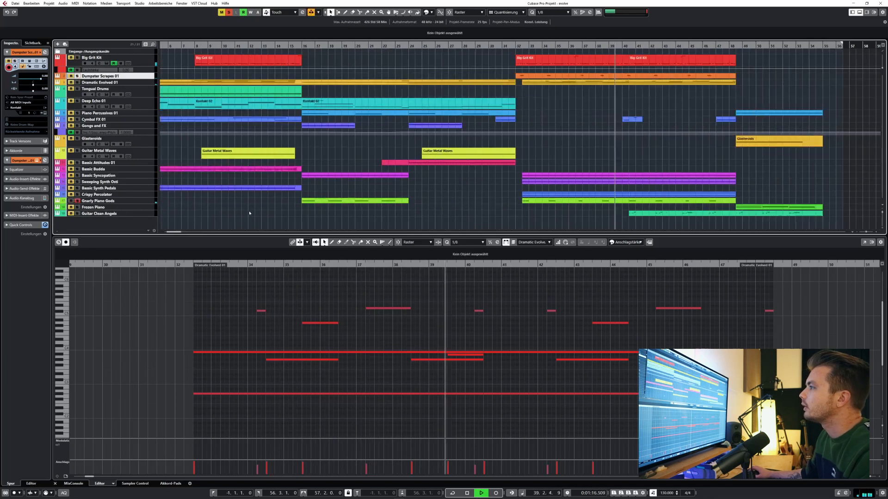
scroll(417, 216, right, 2)
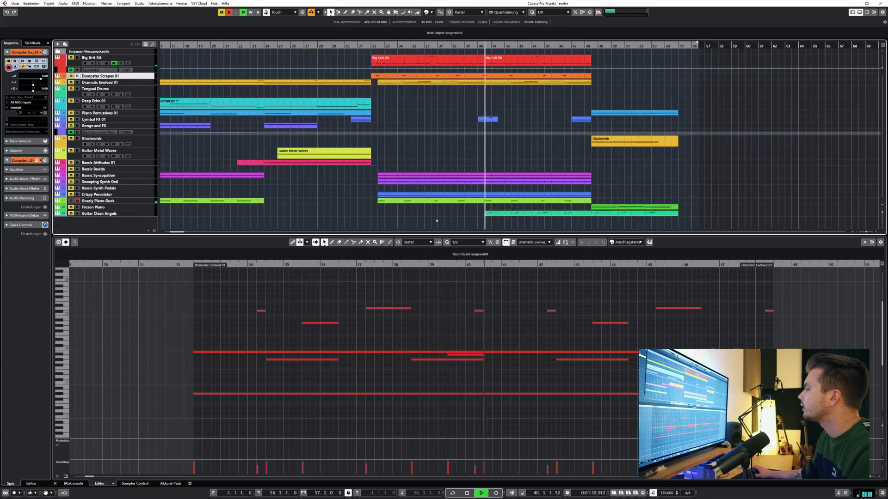
scroll(393, 217, right, 2)
key(space)
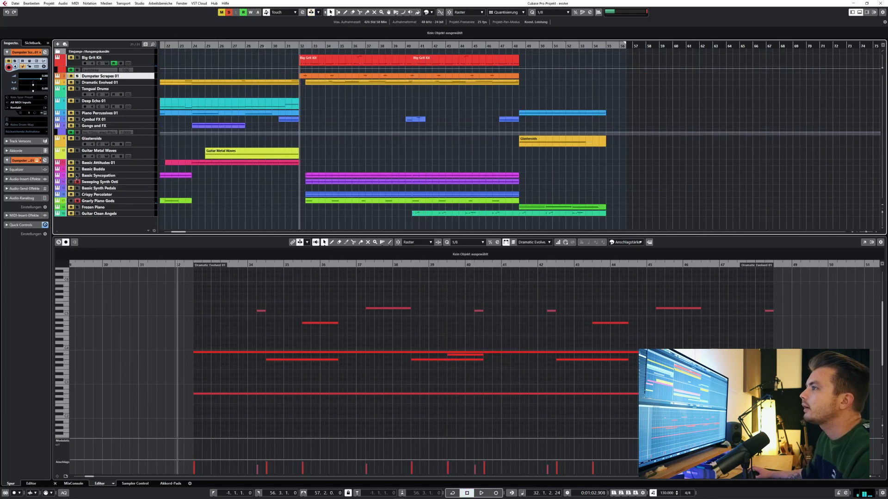
Audition Sweeping Synth Osti with Bassic Syncopation from bar 32, and Bassic Attitudes 01 alone from about bar 30.
key(space)
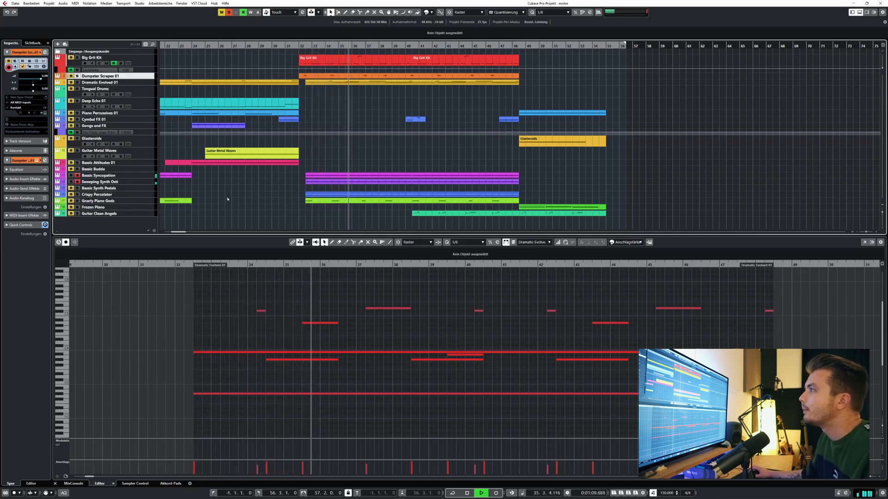
key(space)
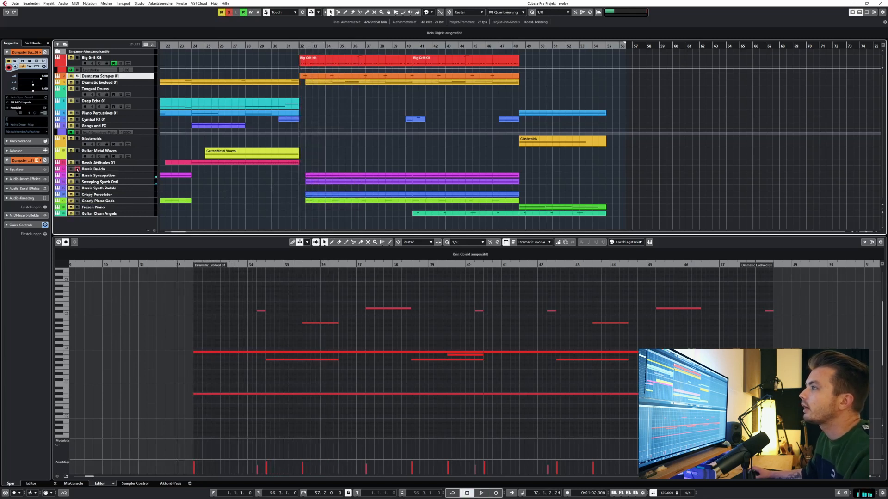
click(275, 46)
key(space)
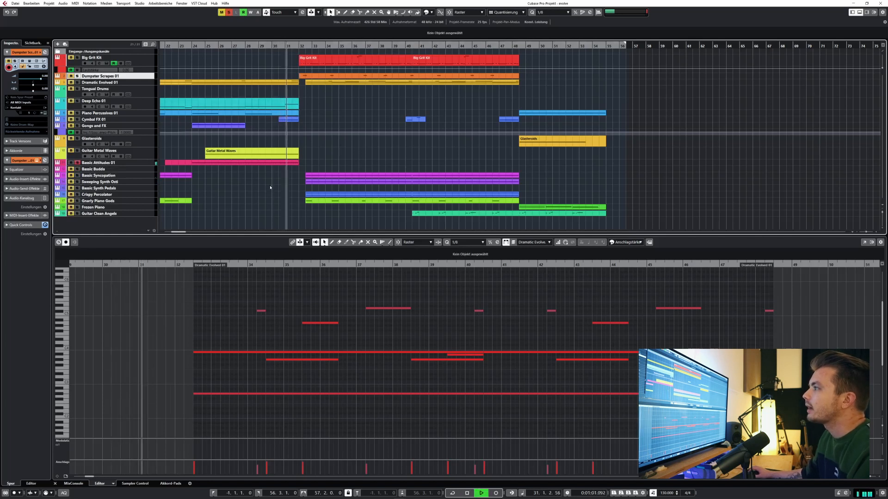
key(space)
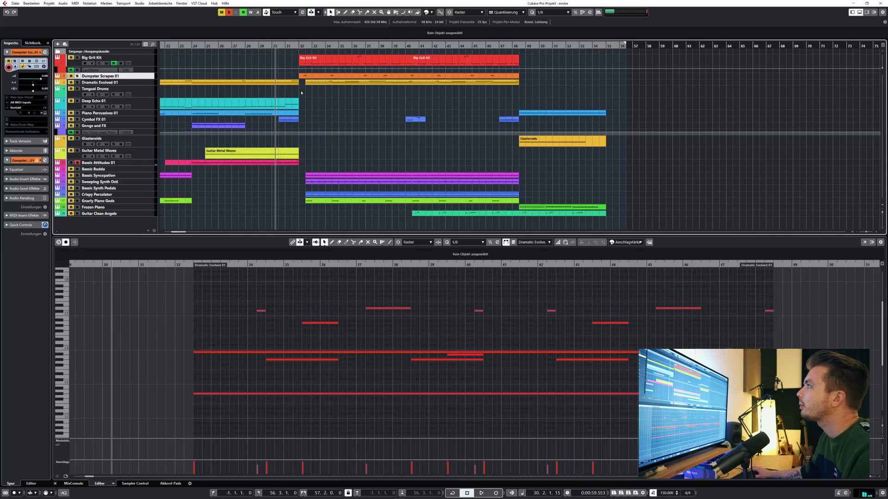
Audition Sweeping Synth Osti, Bassic Syncopation and Crispy Percolator together in solo from bar 32, and select the Crispy Percolator track.
click(301, 46)
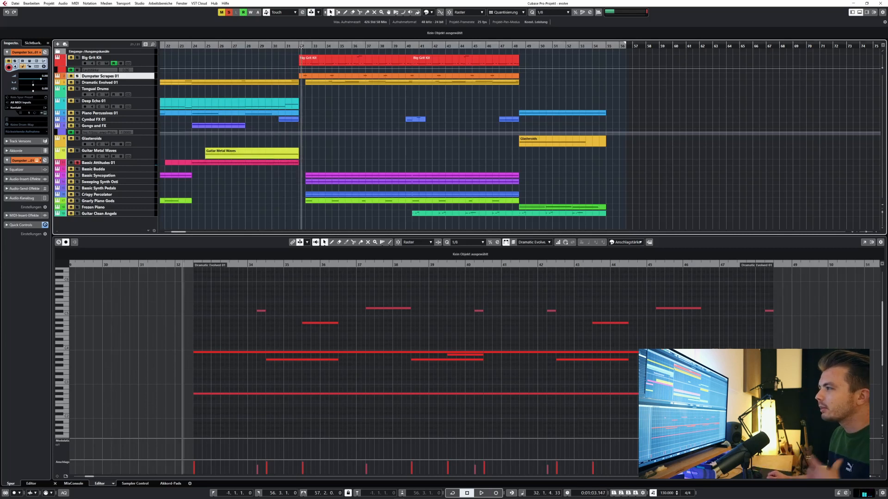
click(78, 177)
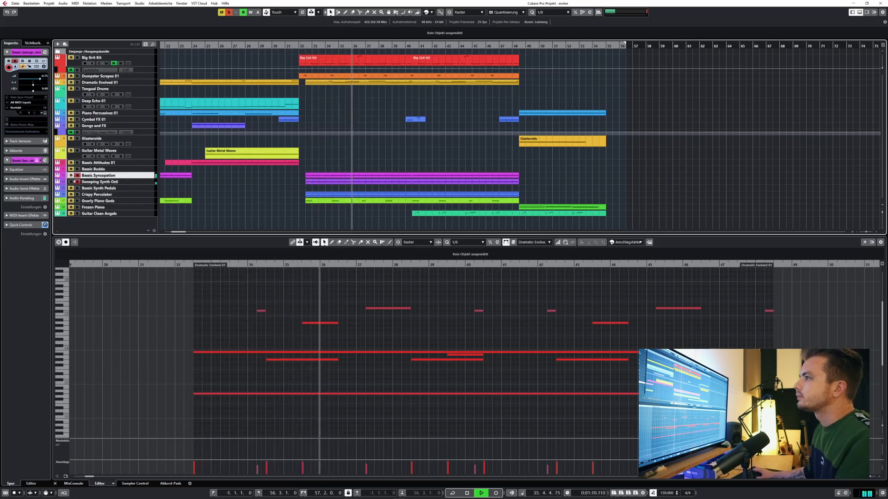
click(100, 194)
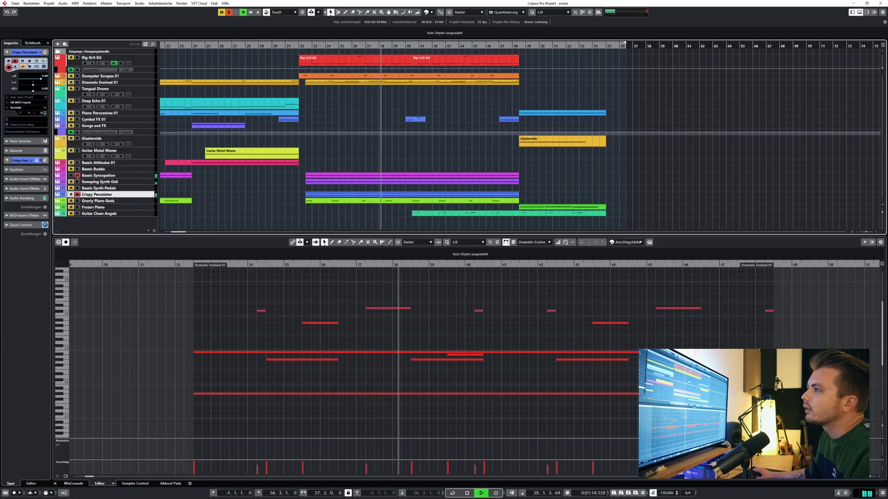
key(space)
Show the notes of the Crispy Percolator part that starts in bar 32.
click(336, 194)
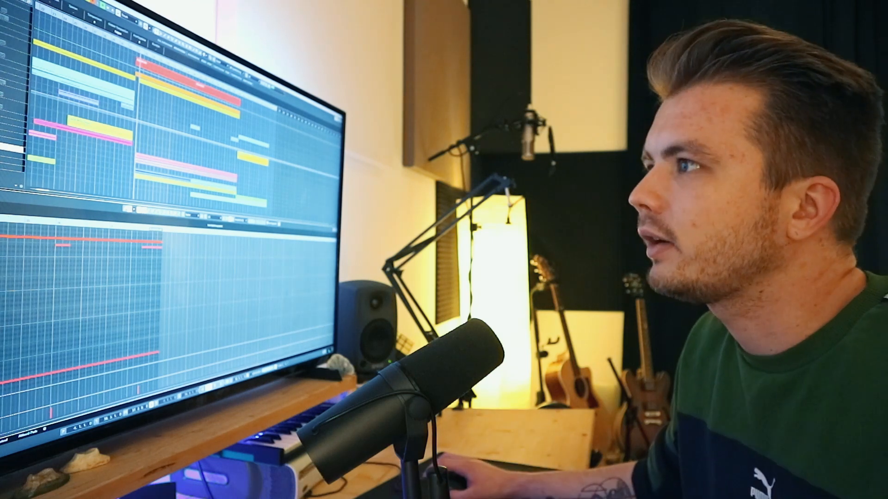
scroll(88, 324, up, 2)
scroll(88, 324, down, 2)
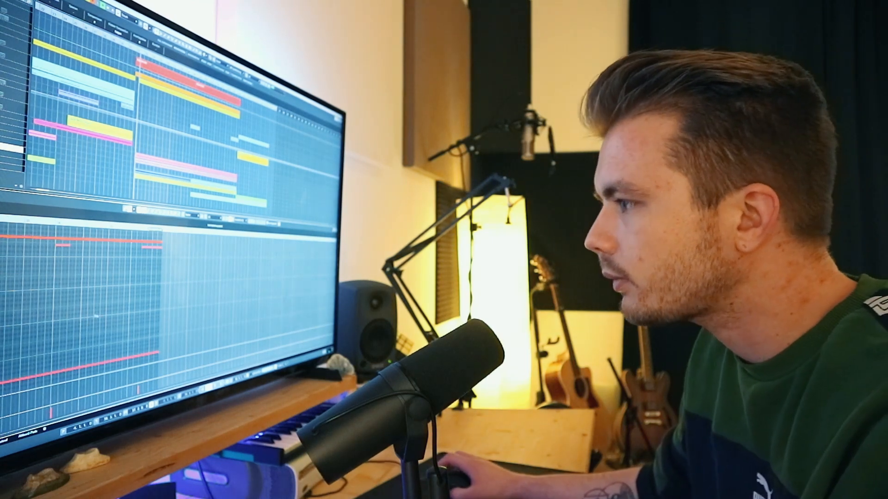
scroll(49, 324, up, 3)
scroll(47, 323, down, 4)
scroll(46, 323, down, 3)
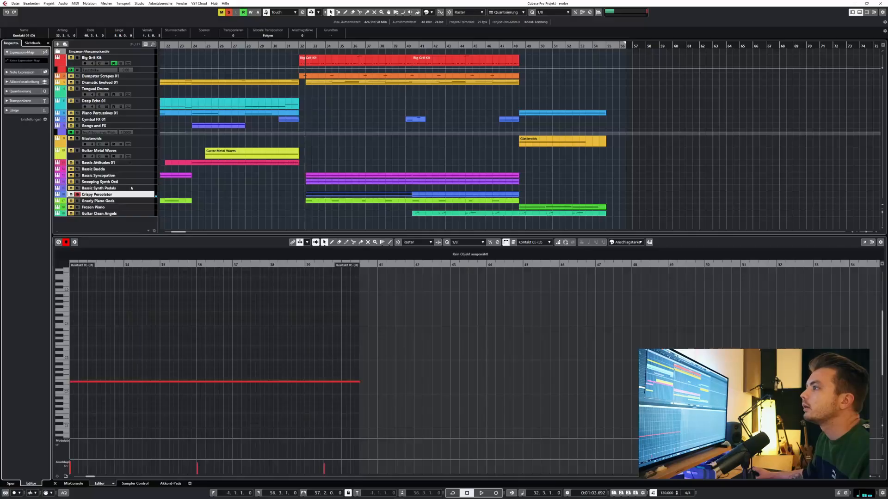
Open the Crispy Percolator Kontakt instrument, move its window clear of bar 32, and audition the track's trigger effects from there.
click(113, 194)
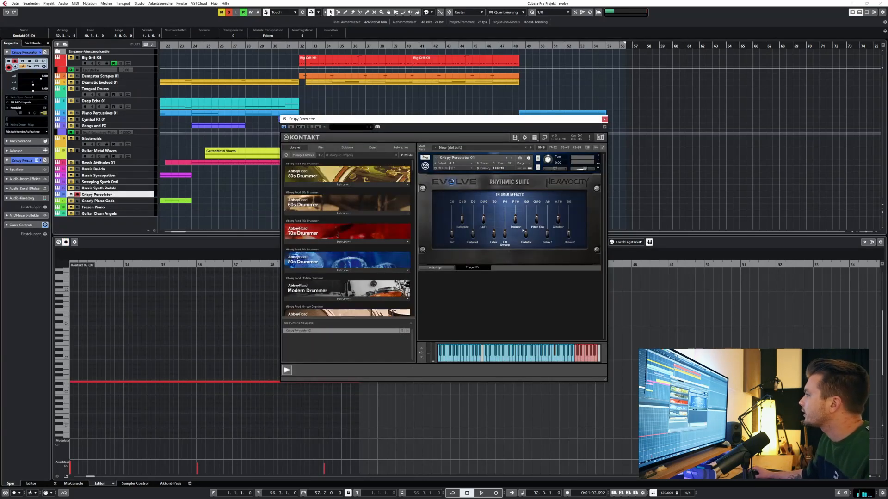
drag(327, 118, 366, 118)
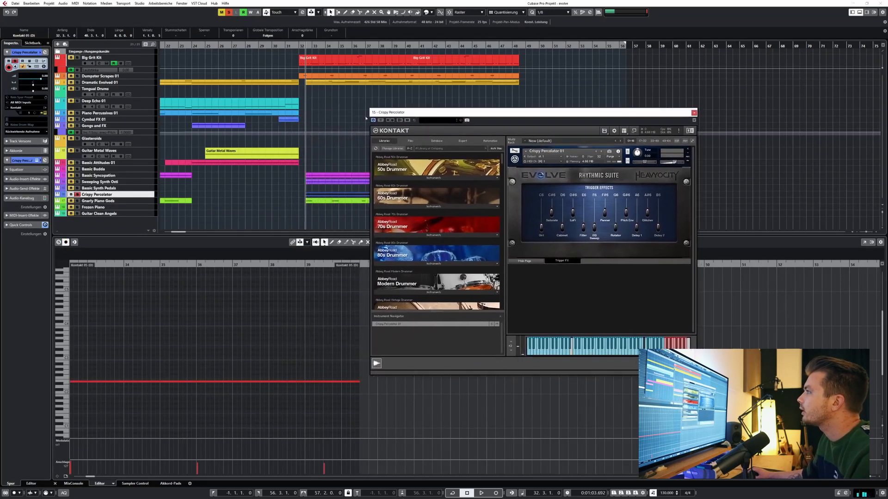
click(300, 46)
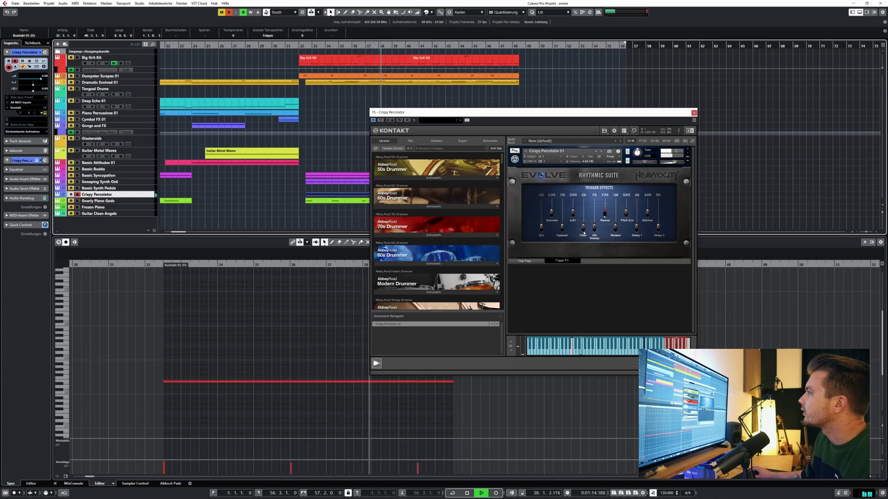
key(space)
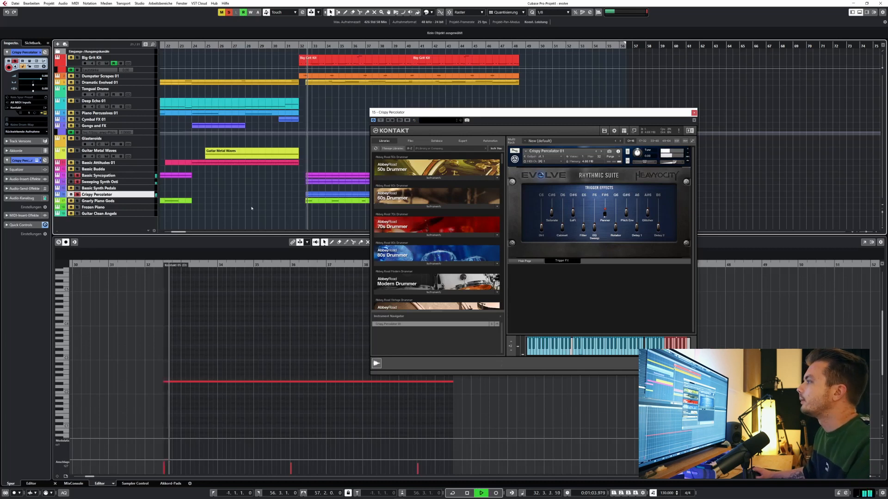
Close the Crispy Percolator Kontakt instrument, clear all solos, and audition the section before bar 40 with all tracks playing together.
click(695, 113)
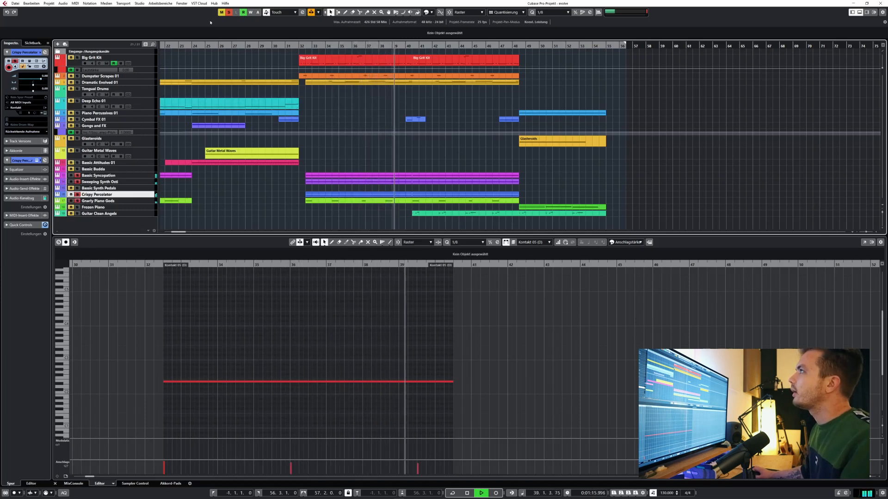
key(space)
click(229, 13)
key(space)
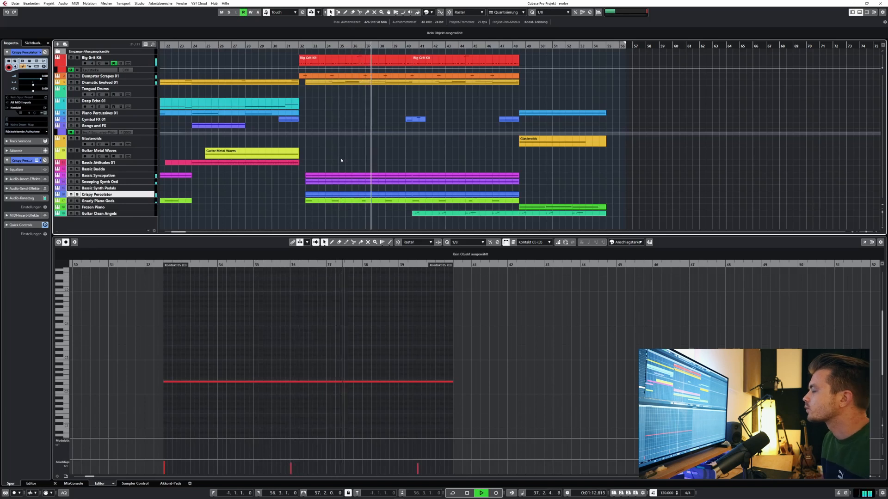
key(space)
Select the Guitar Clean Angels track and audition the full arrangement from about bar 40 through the closing section.
click(410, 45)
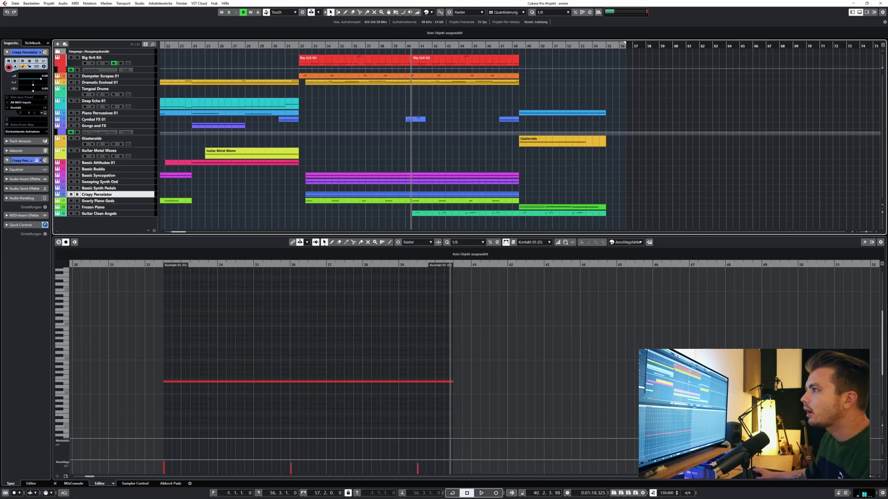
click(117, 214)
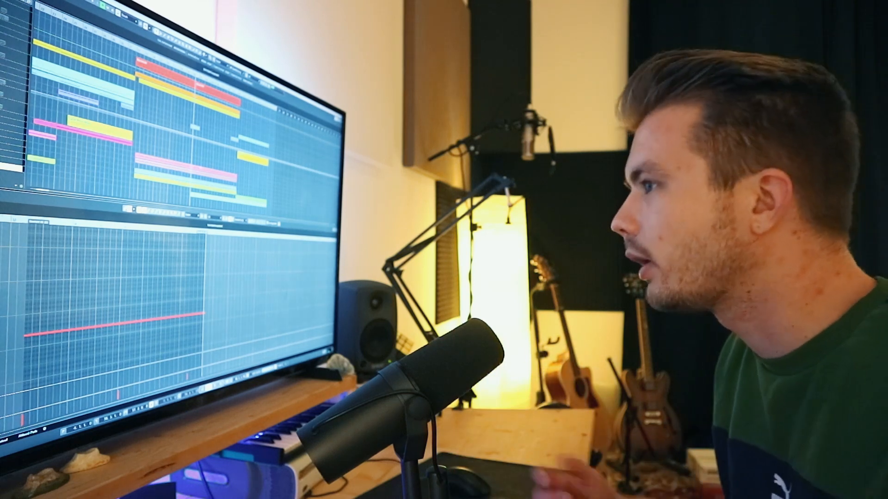
key(space)
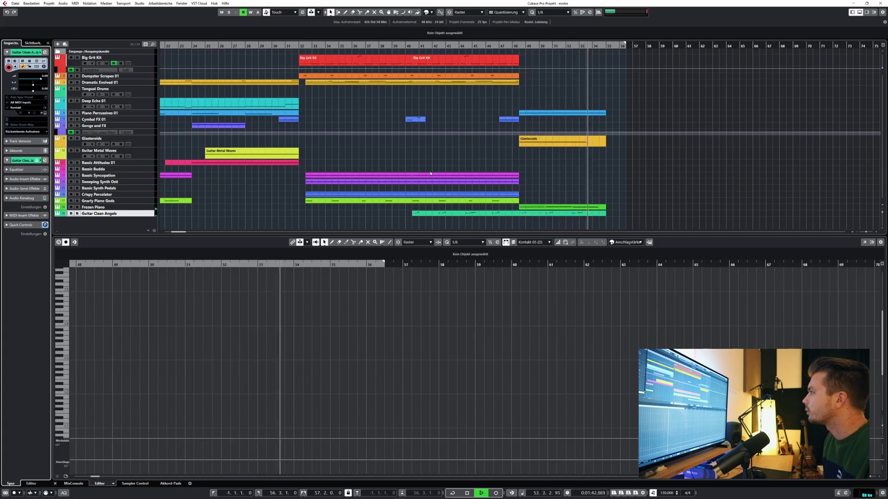
key(space)
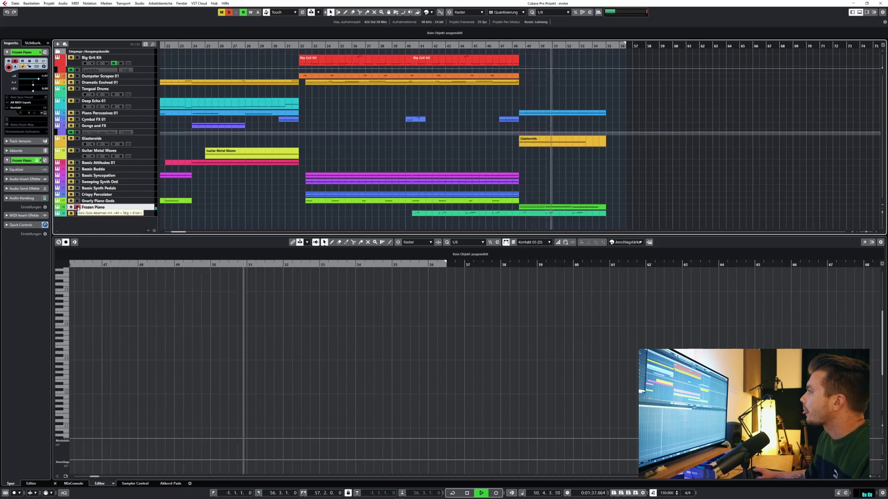
Audition Glasteroids and Piano Percussives 01 one after the other with the soloed Frozen Piano from about bar 48, and clear all mutes and solos.
click(77, 139)
click(520, 45)
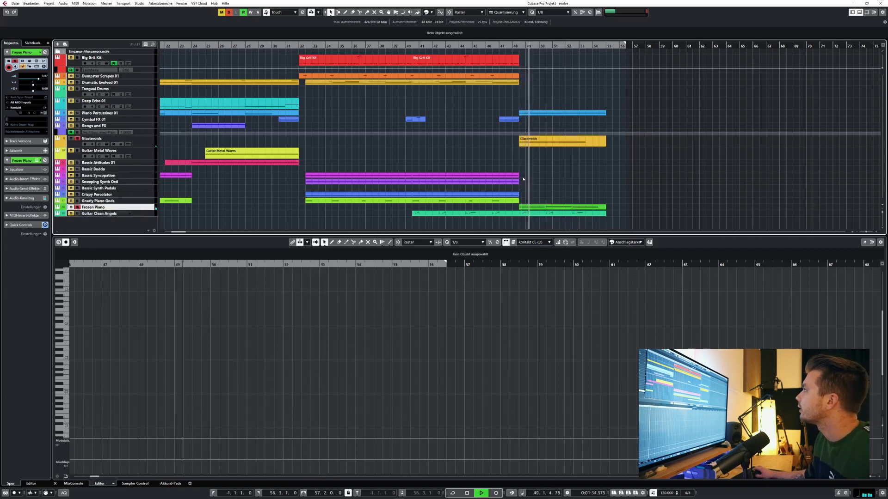
click(77, 113)
click(515, 46)
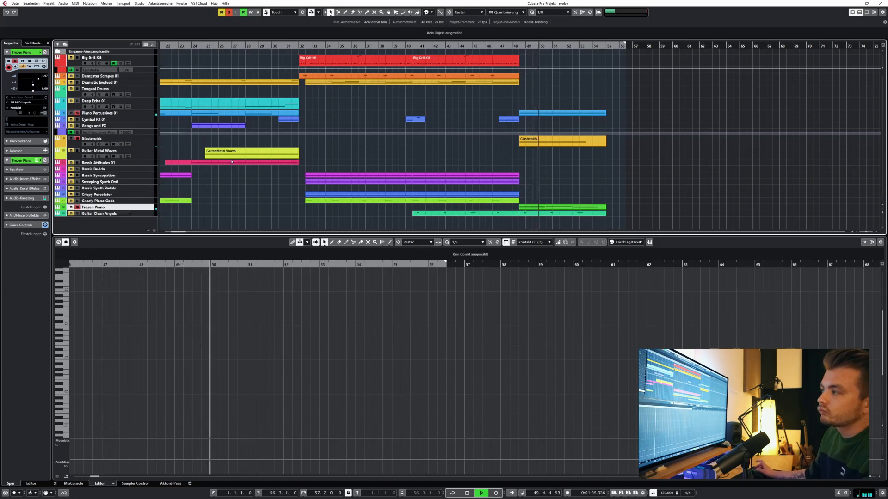
click(221, 11)
click(228, 12)
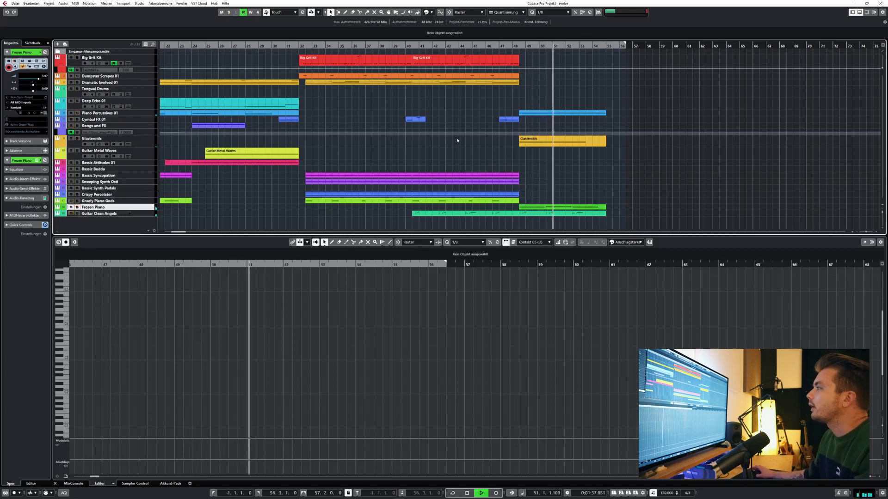